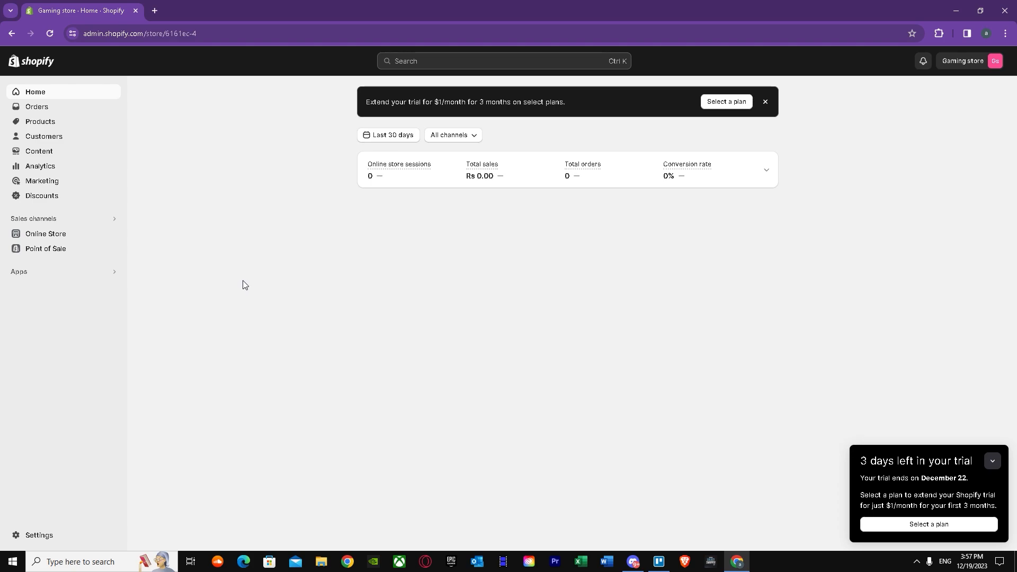
Step: Open the store's app and sales channel settings from the installed apps list
click(24, 275)
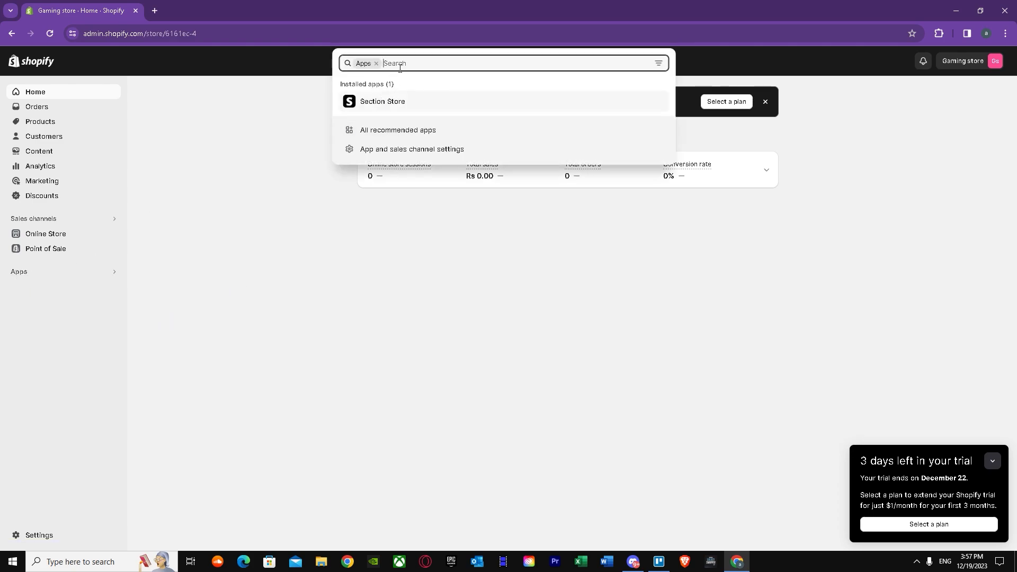
click(112, 273)
click(21, 272)
click(21, 275)
click(24, 273)
click(388, 154)
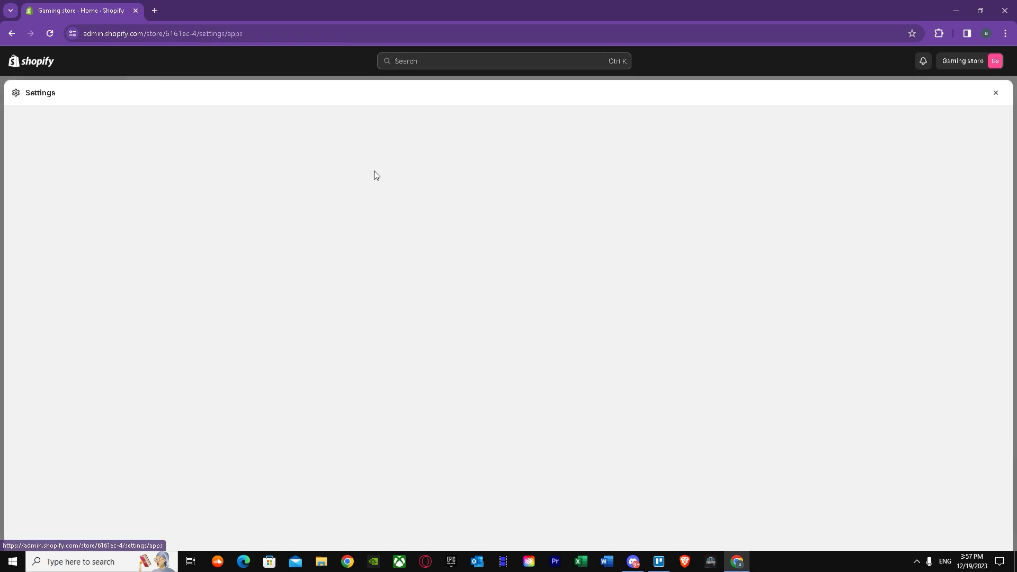
Step: Show all recommended apps for the store and continue from there to the Shopify App Store
click(421, 63)
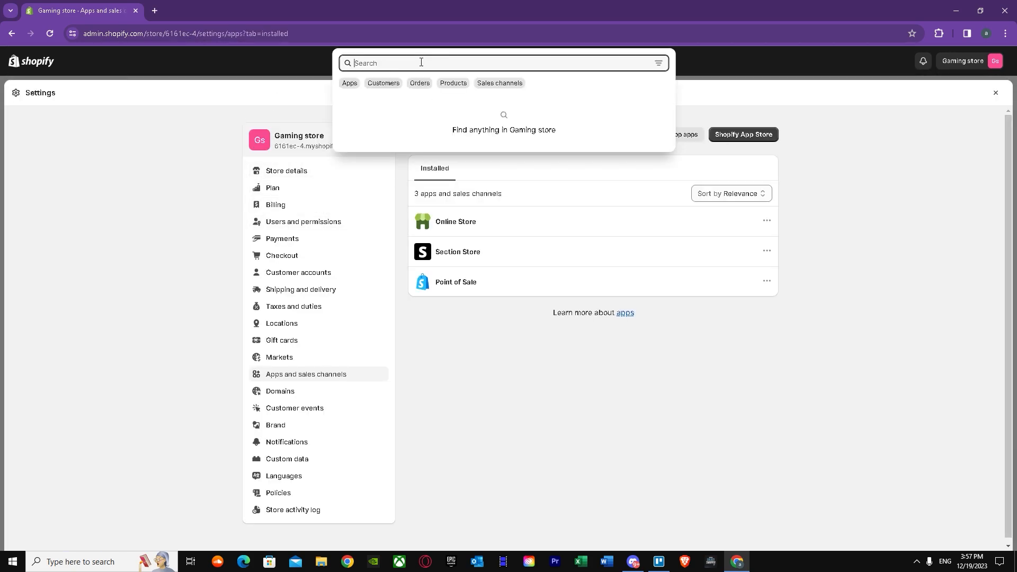
click(349, 83)
click(377, 139)
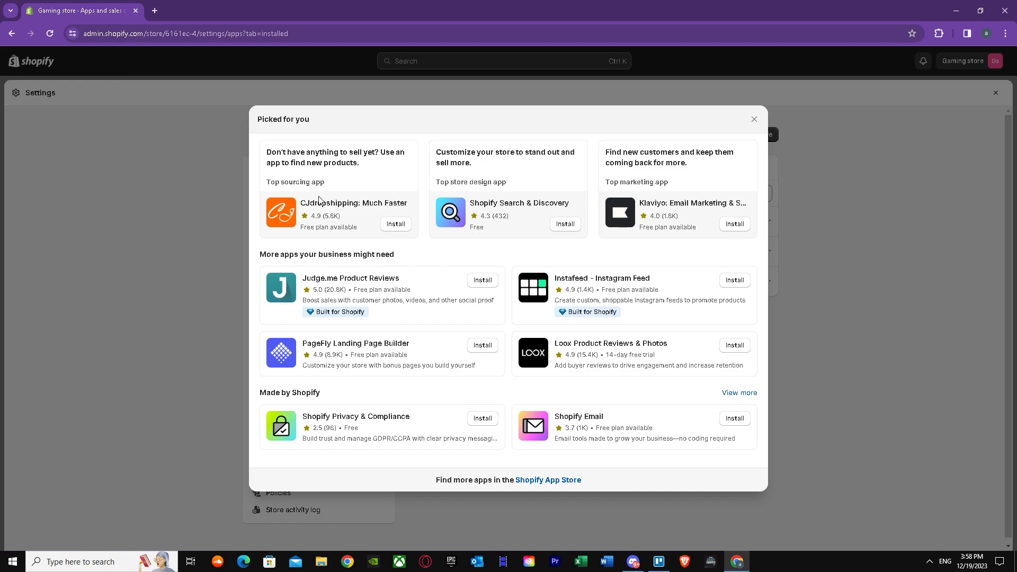
click(536, 485)
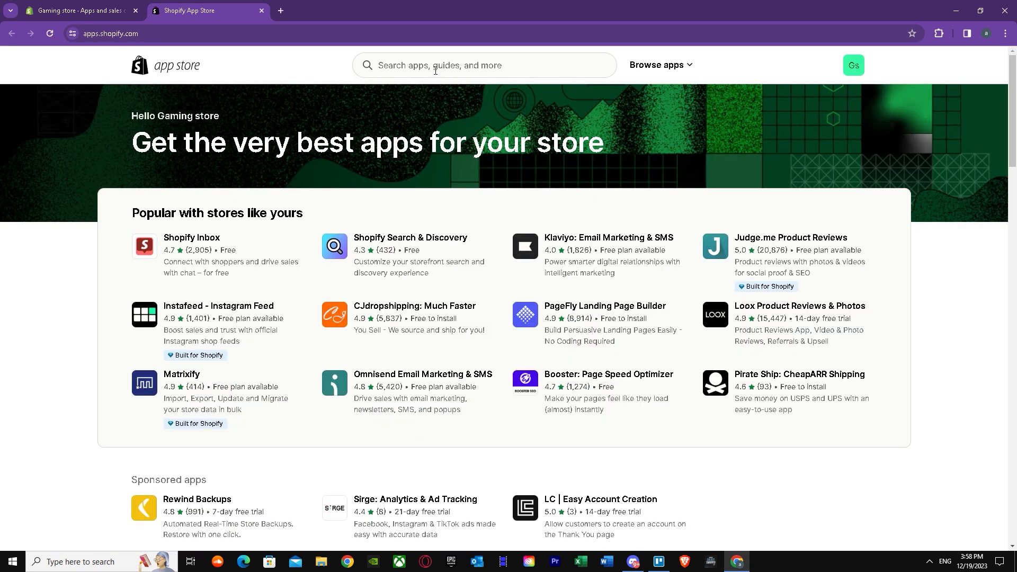
Step: Search the app store for "cj dropshipping" and open the CJdropshipping: Much Faster listing
click(401, 70)
text(c)
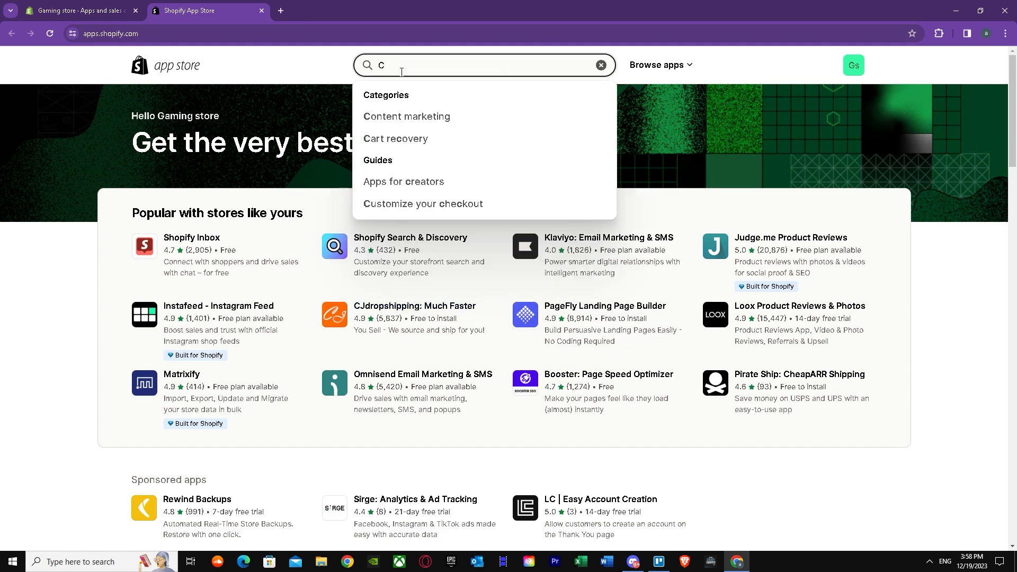
text(j)
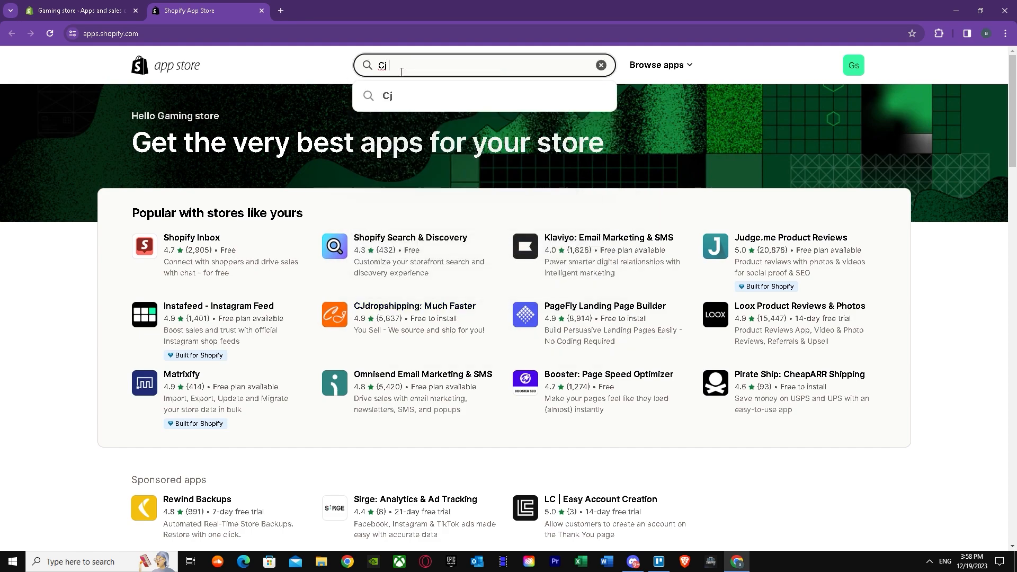
text( dro)
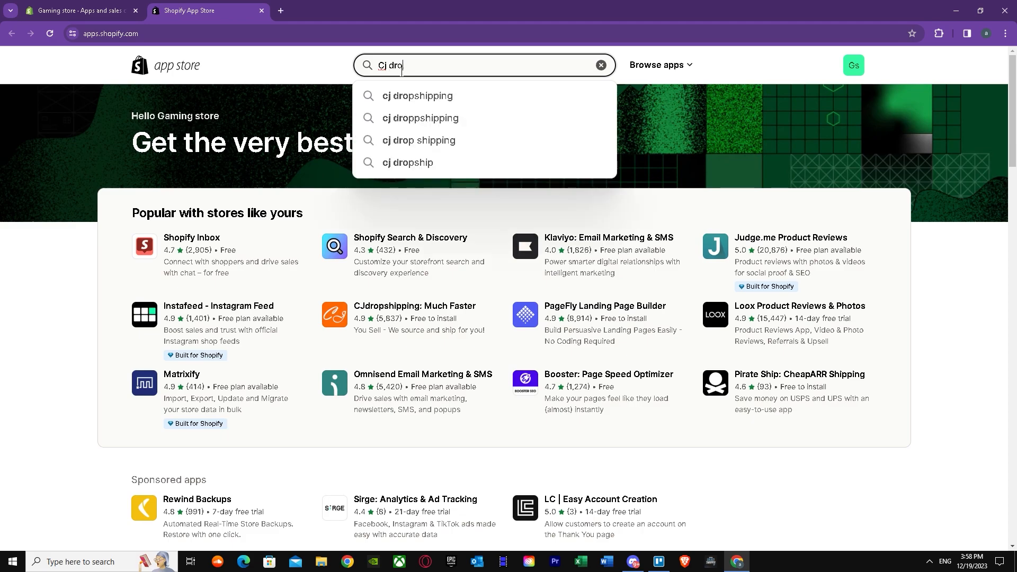
click(440, 97)
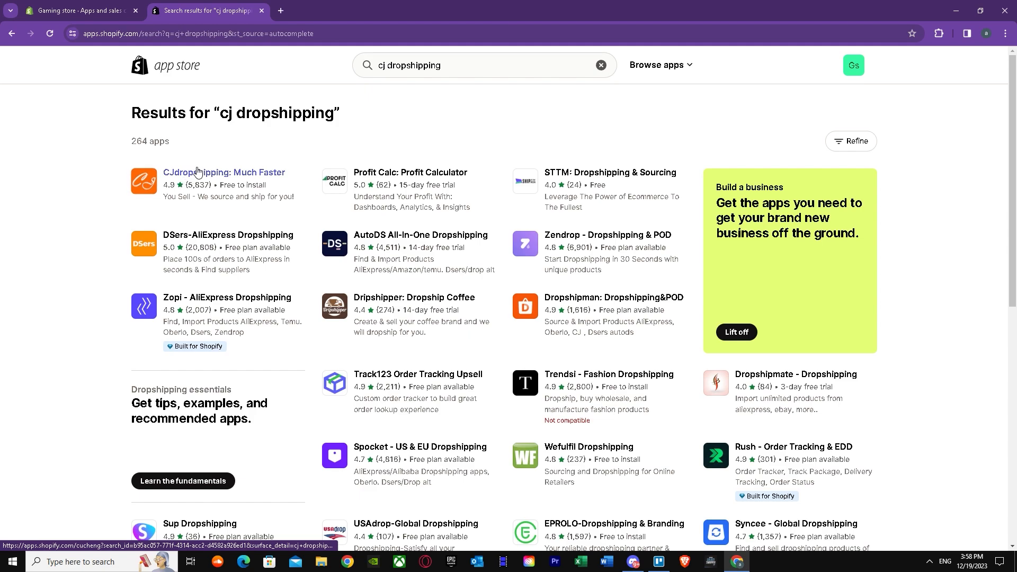
click(210, 177)
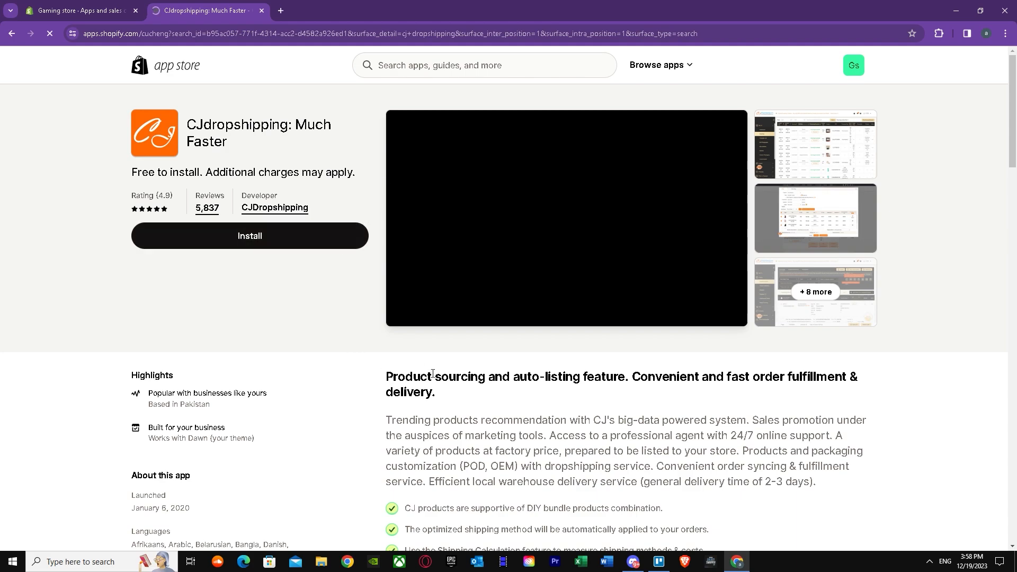
Step: Review the CJdropshipping: Much Faster listing's features and pricing, and start installing the app
scroll(378, 363, down, 5)
scroll(402, 206, up, 3)
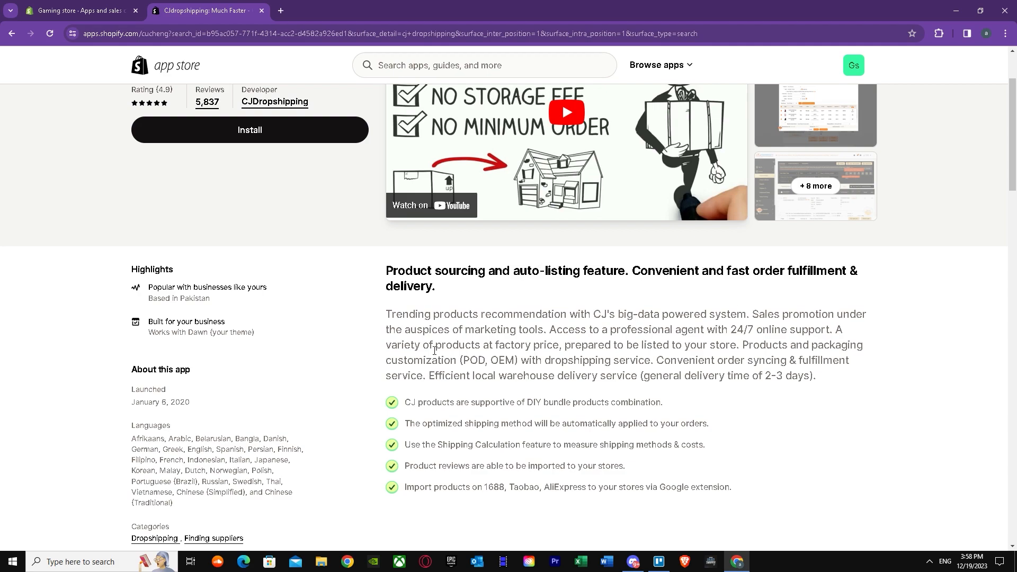
scroll(382, 324, down, 9)
scroll(418, 339, up, 9)
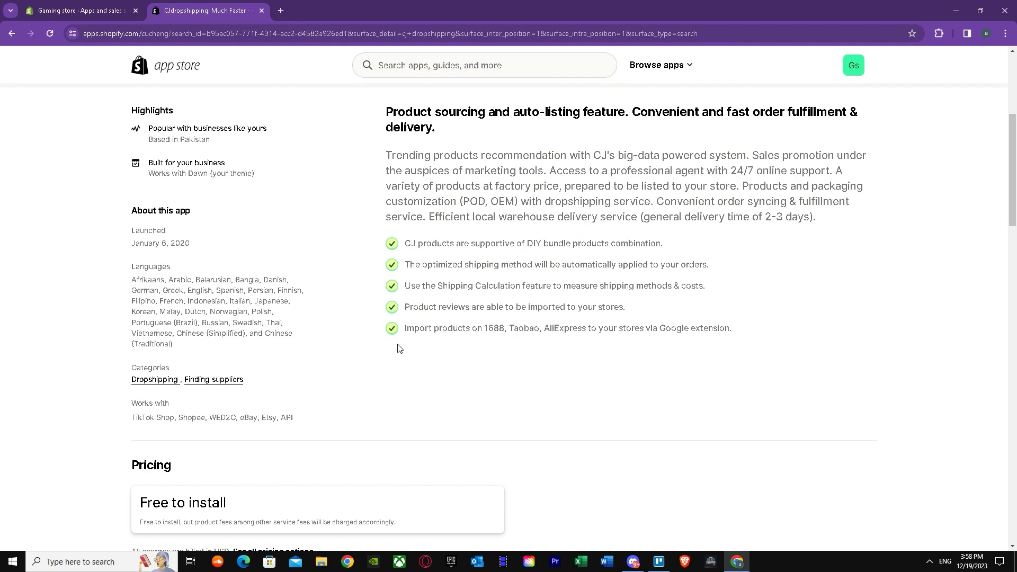
scroll(463, 377, up, 2)
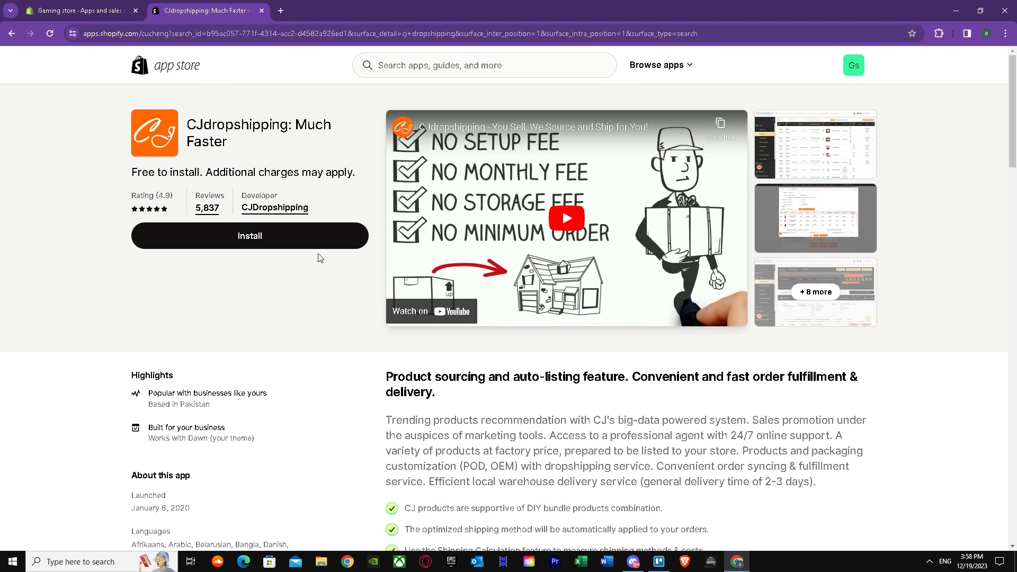
click(265, 243)
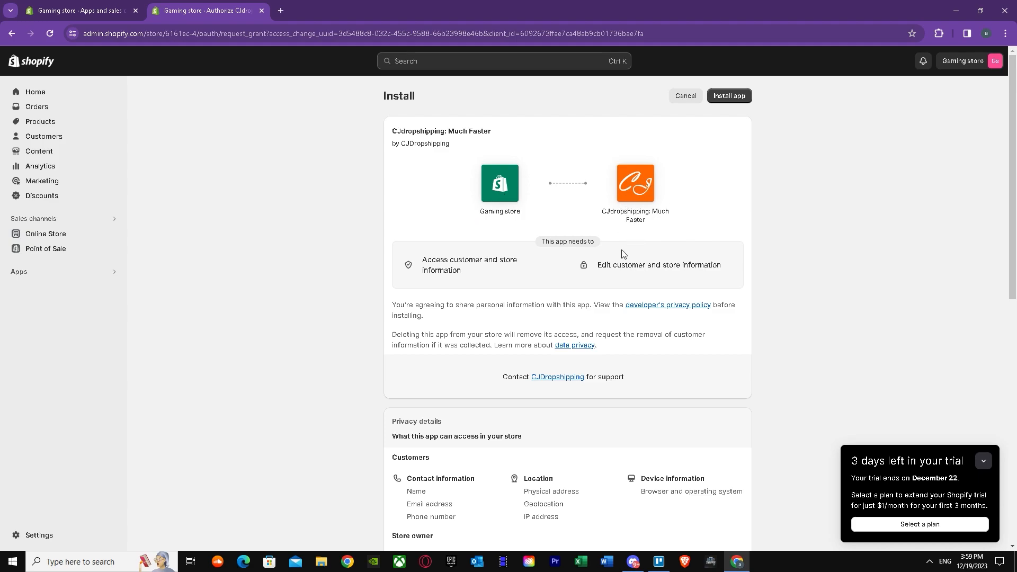
Step: Review the privacy and permission details CJdropshipping requests and approve its installation on Gaming store
scroll(560, 363, down, 10)
scroll(568, 345, up, 6)
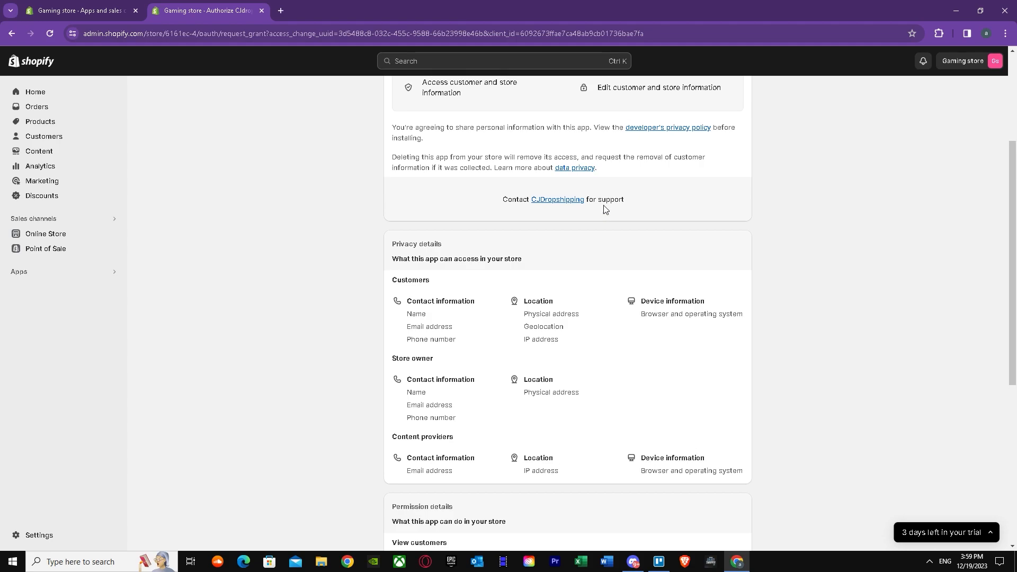
scroll(605, 210, up, 4)
click(727, 95)
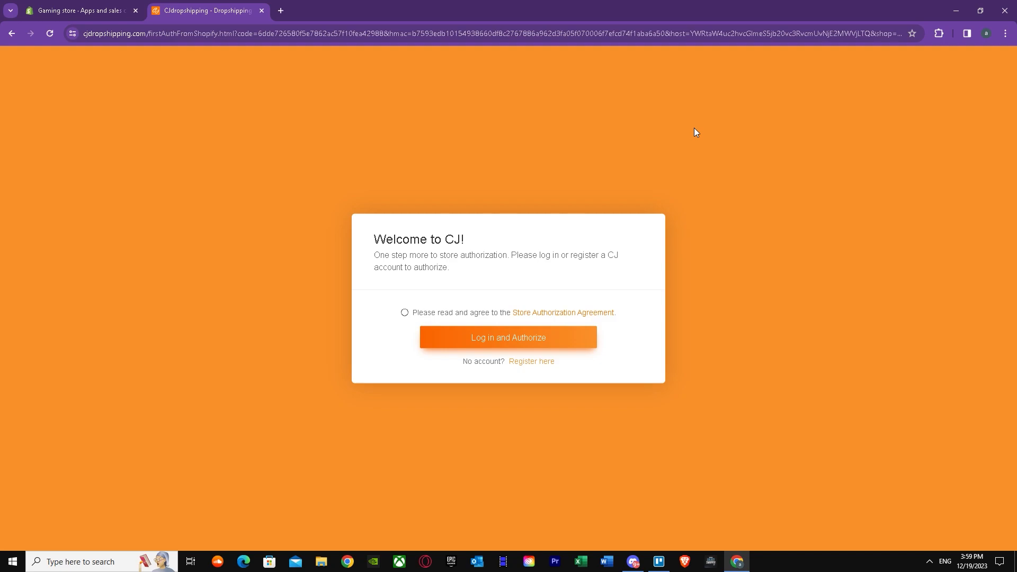
Step: Agree to CJ's Store Authorization Agreement and proceed to the account sign-in
click(495, 344)
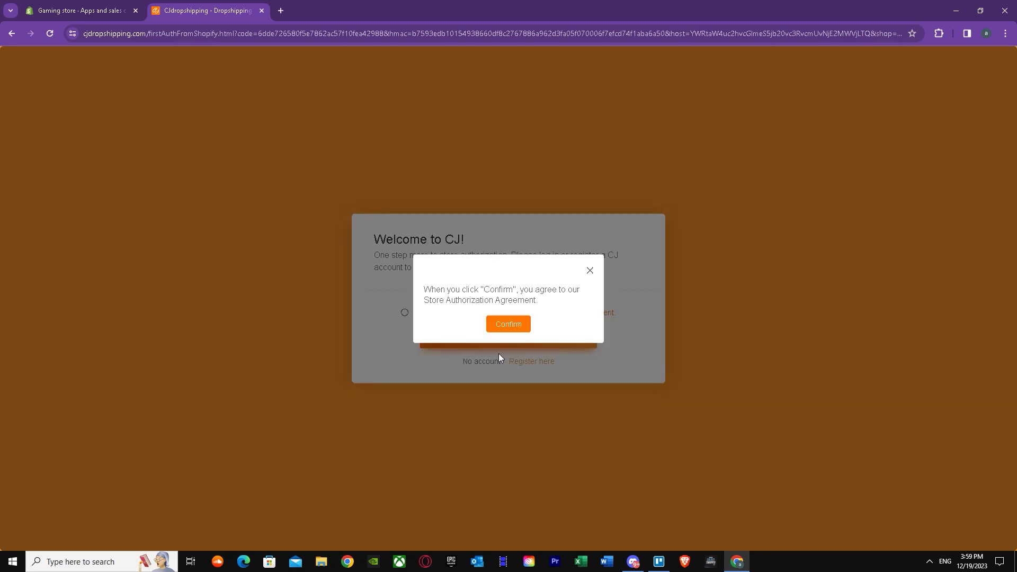
click(508, 323)
click(465, 341)
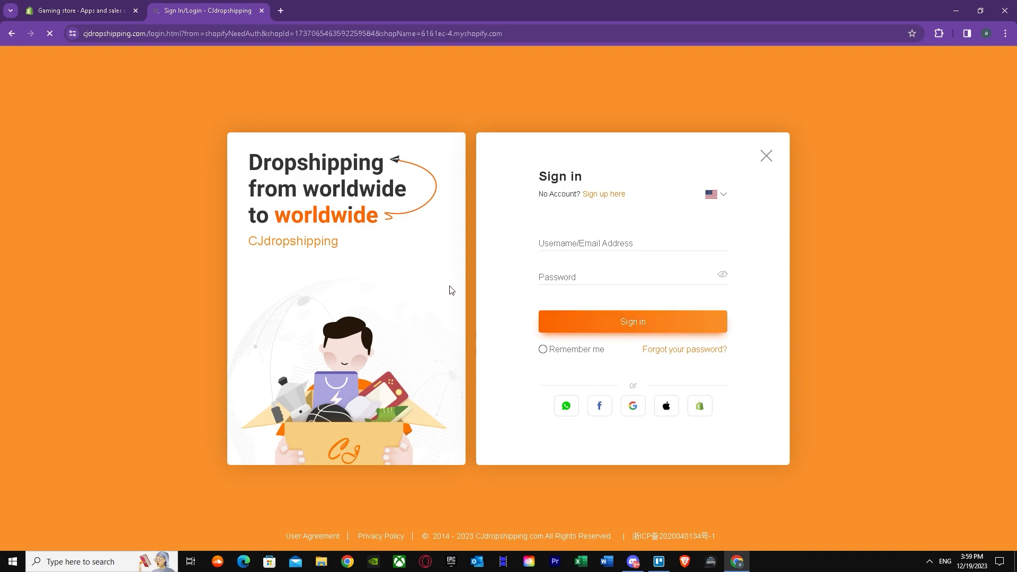
Step: Sign in to CJdropshipping with the listed Google account and approve the access
click(633, 414)
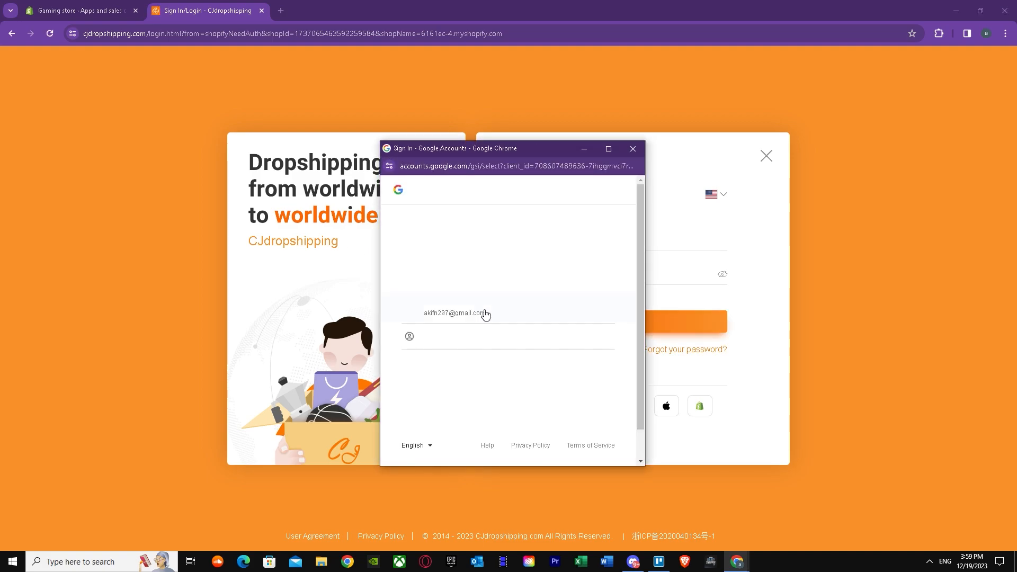
click(455, 311)
click(582, 388)
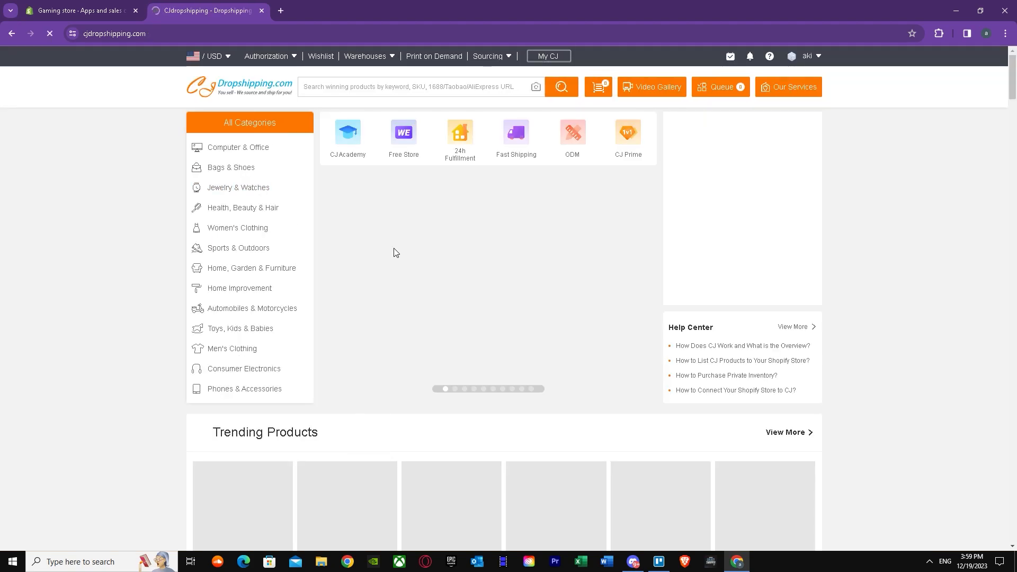
Step: Allow CJdropshipping's site notifications and decline the welcome assistant's offer with "No. Thanks."
scroll(406, 264, down, 1)
scroll(413, 307, down, 2)
scroll(413, 307, down, 4)
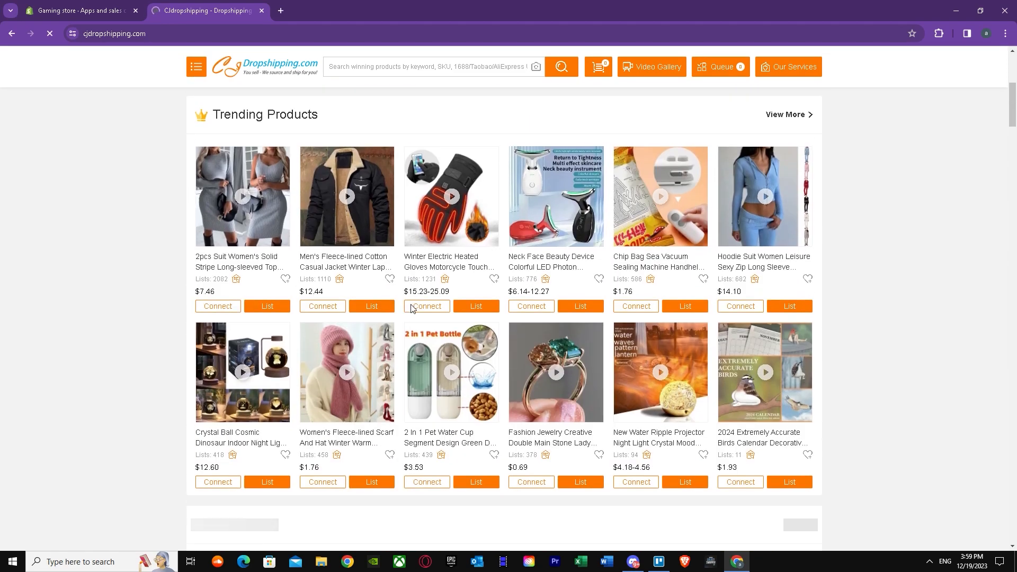
scroll(412, 308, down, 3)
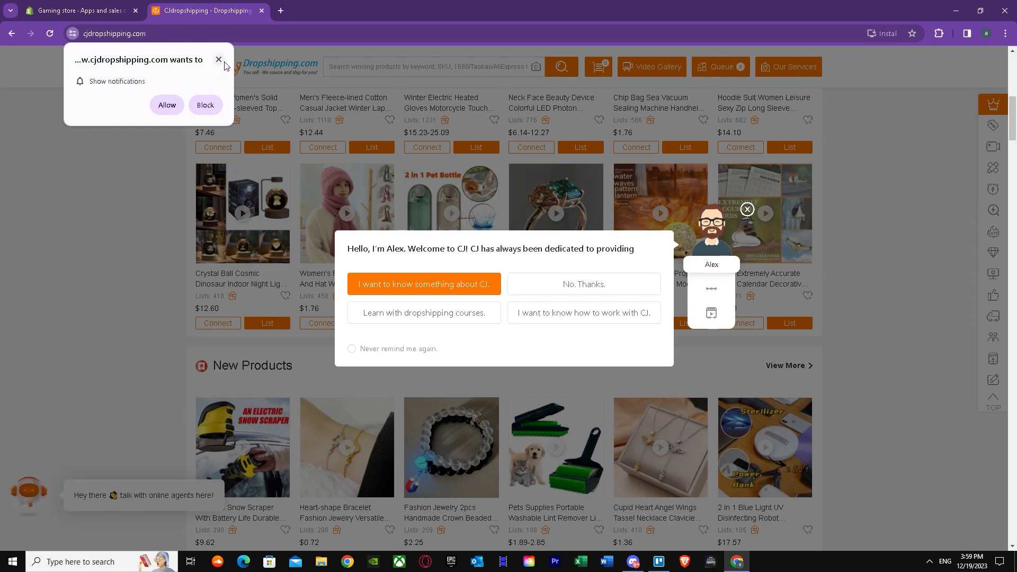
click(170, 109)
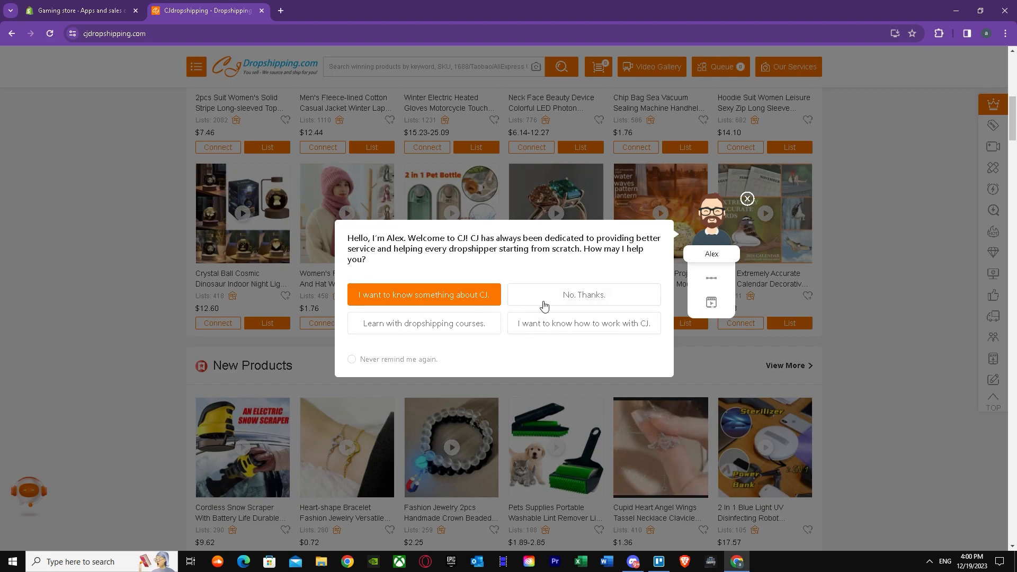
drag(468, 248, 498, 278)
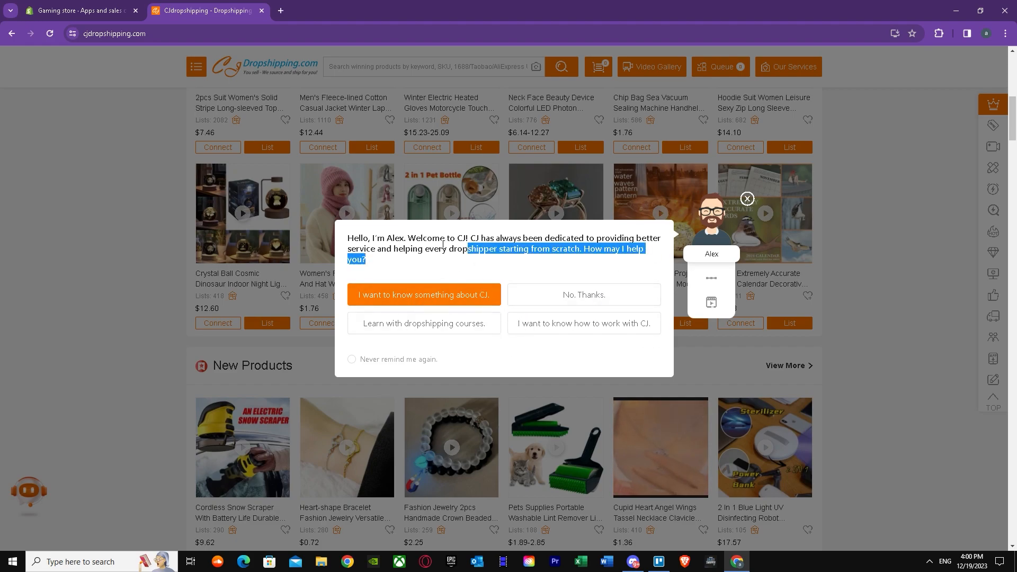
click(497, 278)
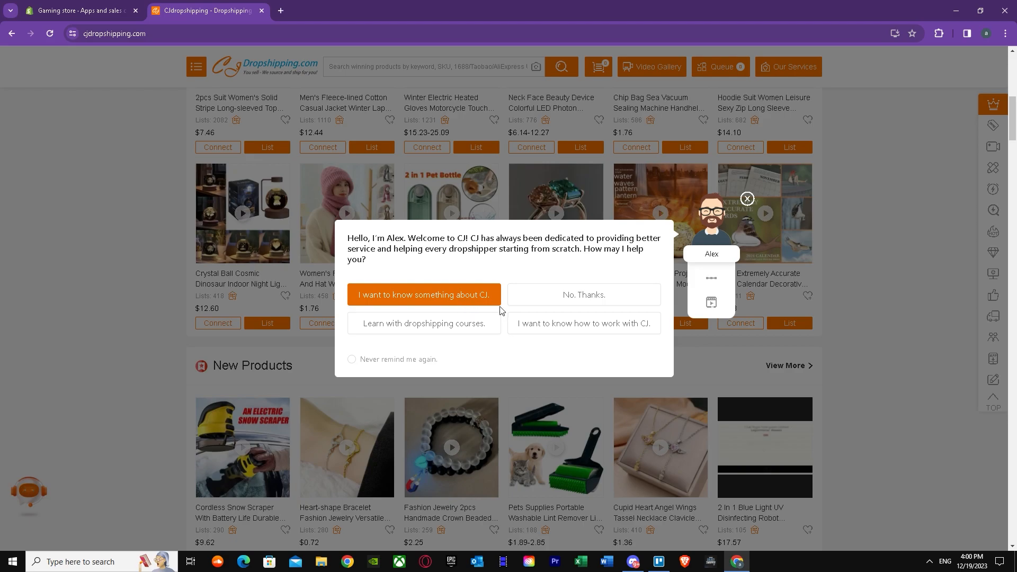
click(583, 298)
Step: Return to the Shopify admin, close Settings and check the installed apps for CJdropshipping: Much Faster
scroll(284, 275, up, 5)
scroll(284, 276, up, 4)
scroll(356, 224, down, 10)
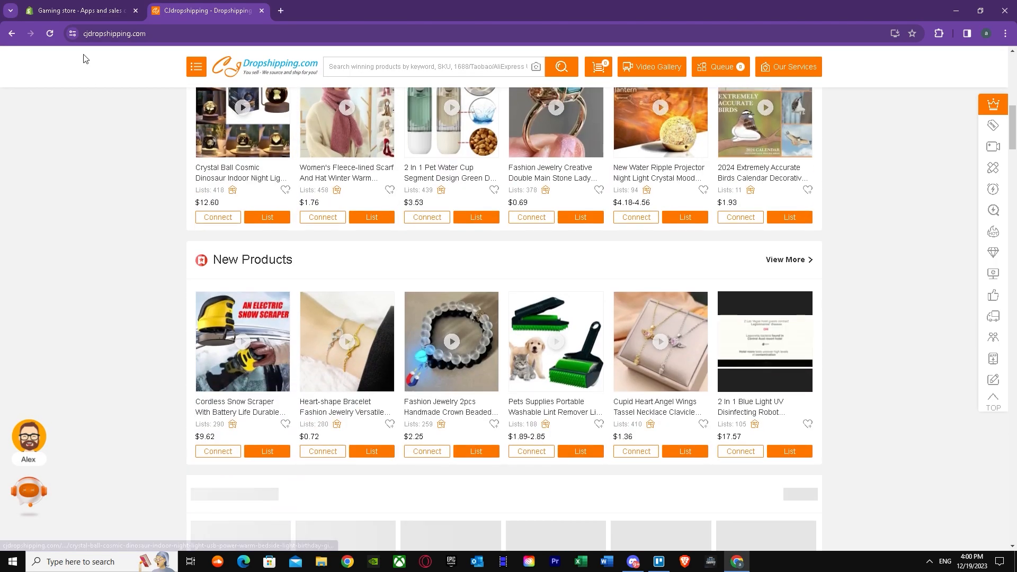
click(79, 11)
click(158, 253)
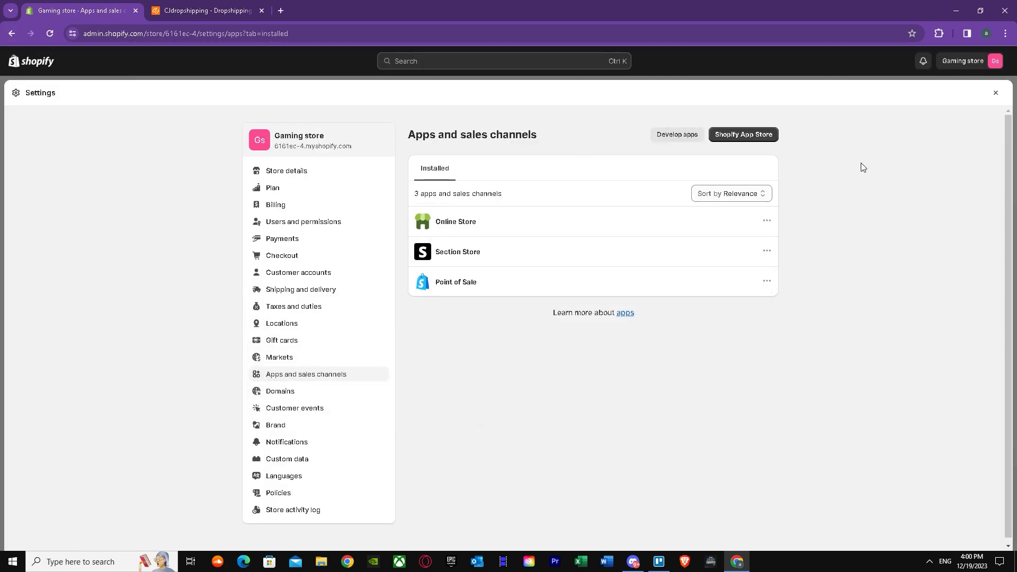
click(992, 94)
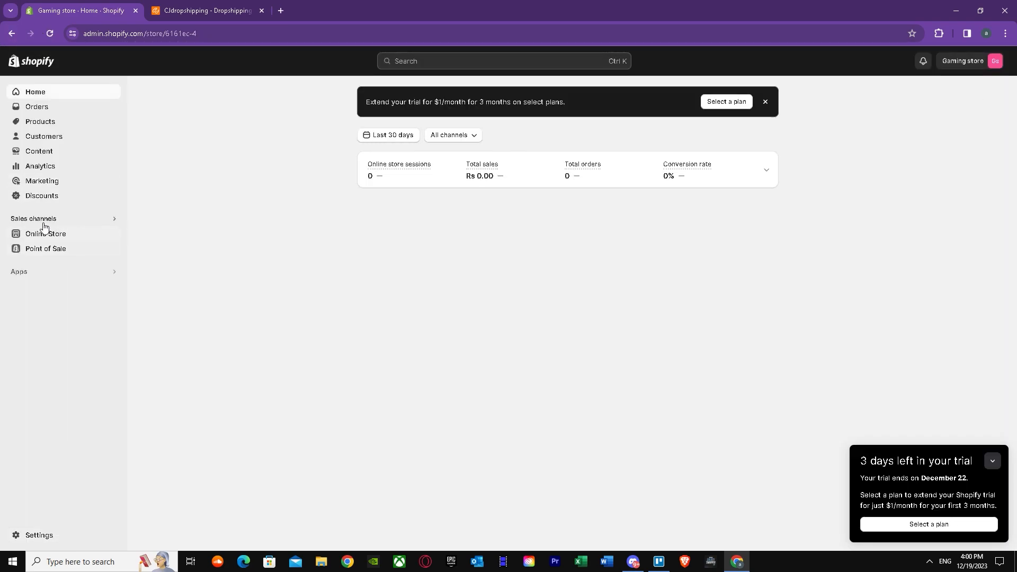
click(66, 270)
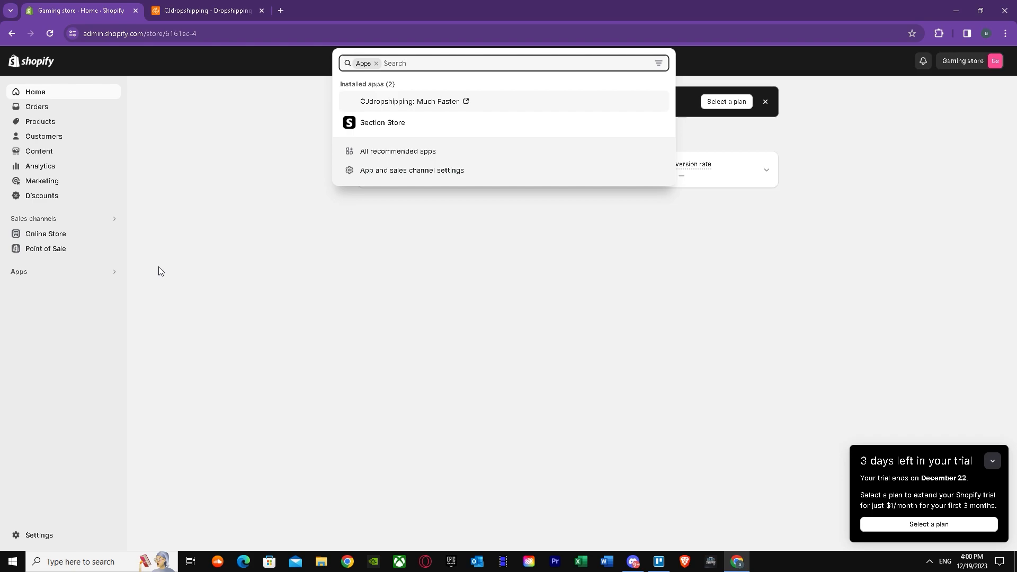
key(Down)
Step: Look through the Online Store's themes page, including the free themes, and return to the admin home
click(47, 234)
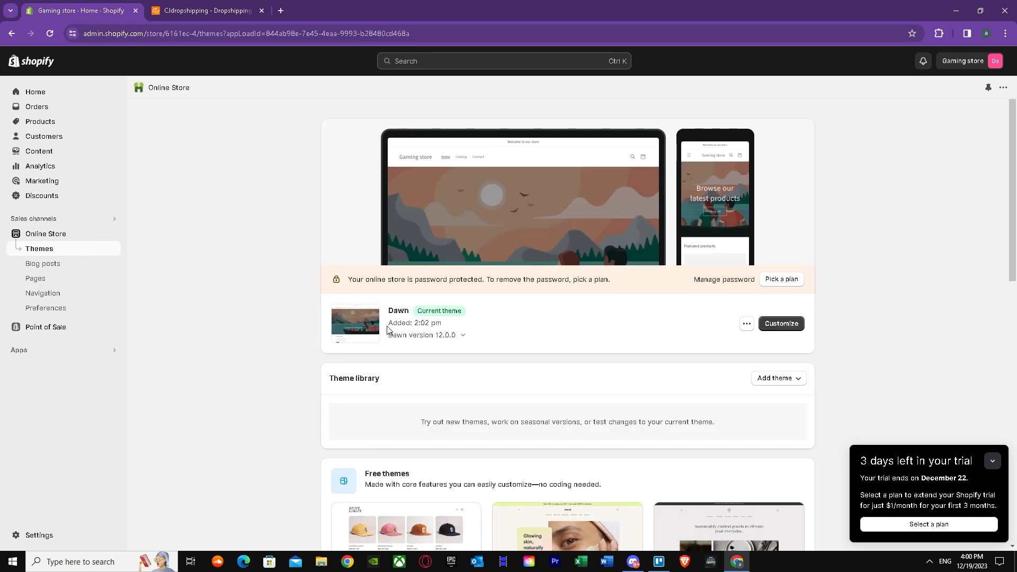
scroll(289, 309, down, 15)
scroll(287, 311, up, 5)
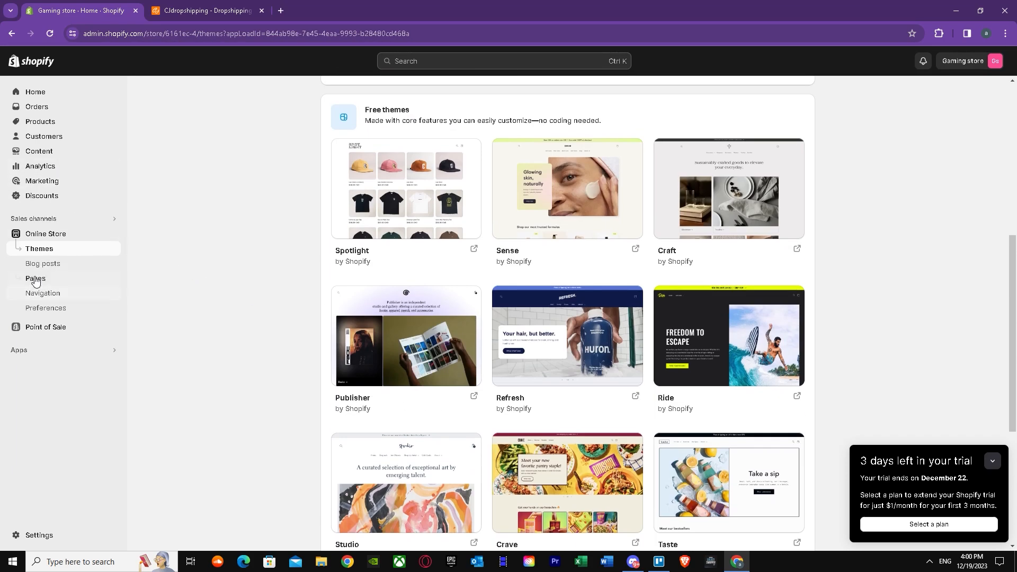
click(44, 94)
Step: Switch back to the CJdropshipping site and browse its homepage sections from Trending Products to Print on Demand
click(212, 11)
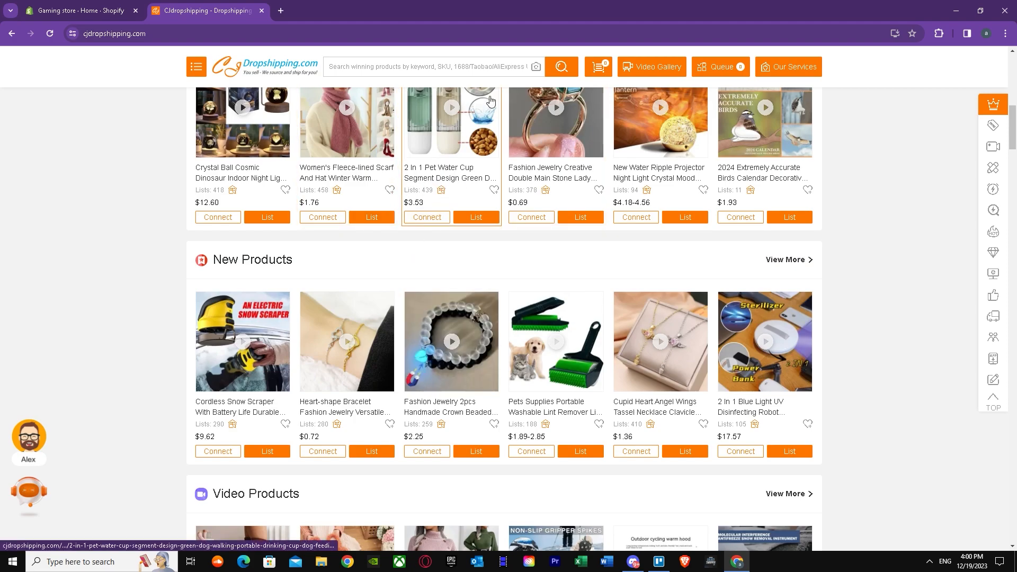
scroll(434, 175, up, 3)
scroll(434, 175, up, 8)
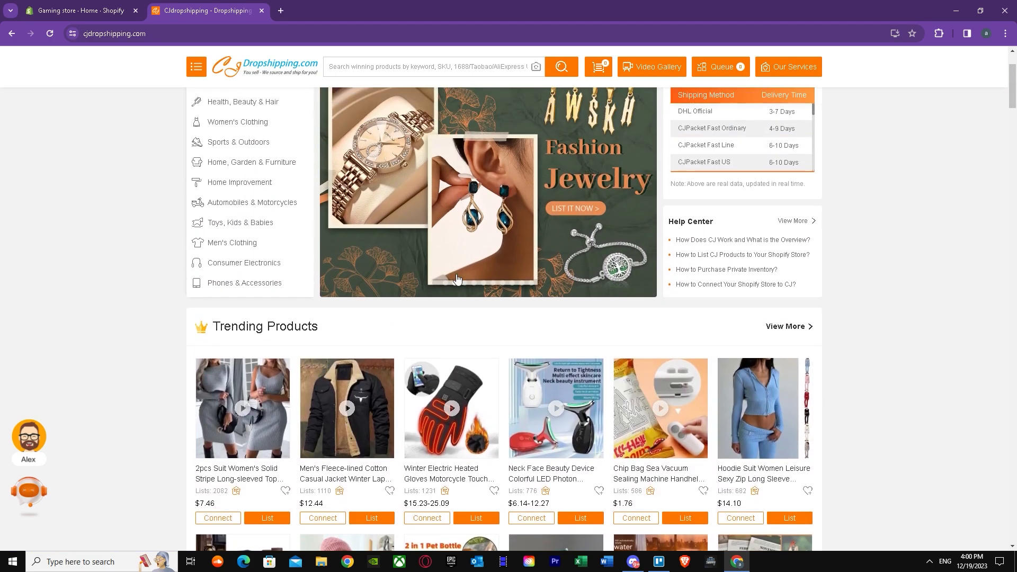
scroll(460, 279, down, 6)
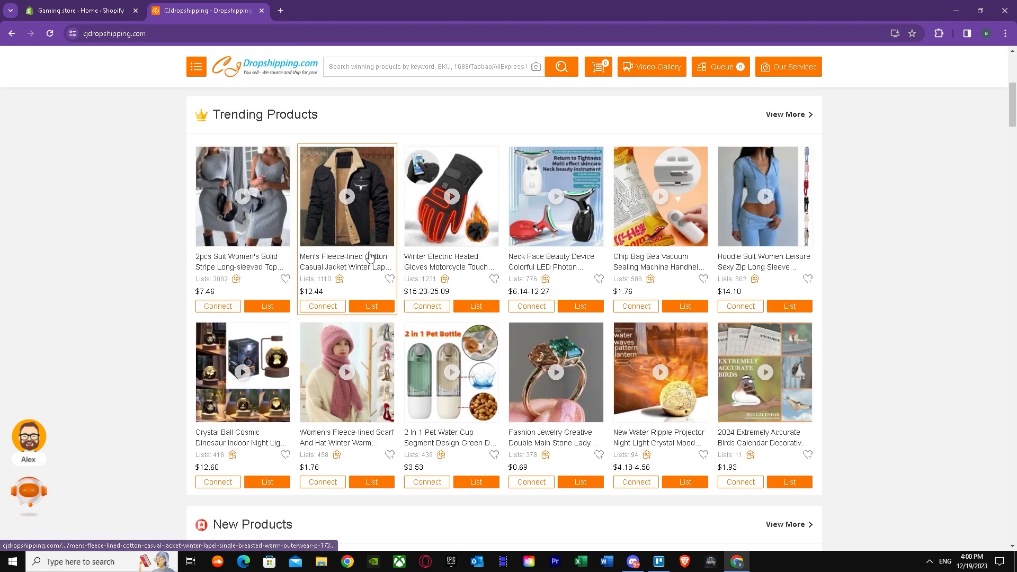
scroll(370, 262, down, 4)
scroll(360, 275, down, 11)
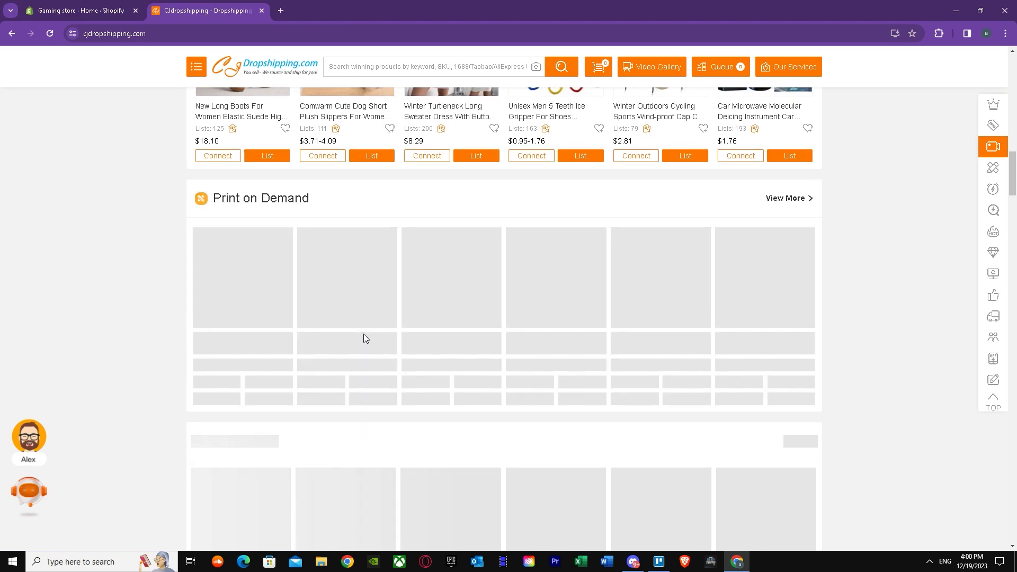
Step: Open the 2023 New Intelligent G Shaped LED Lamp from Super Deals and look through its product page and description
scroll(499, 352, down, 3)
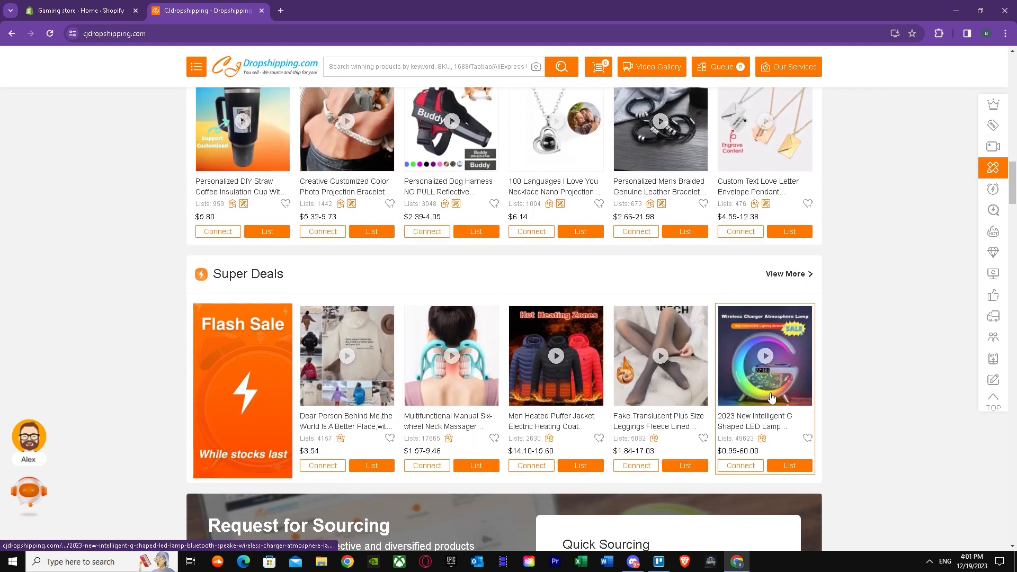
mouse_move(769, 397)
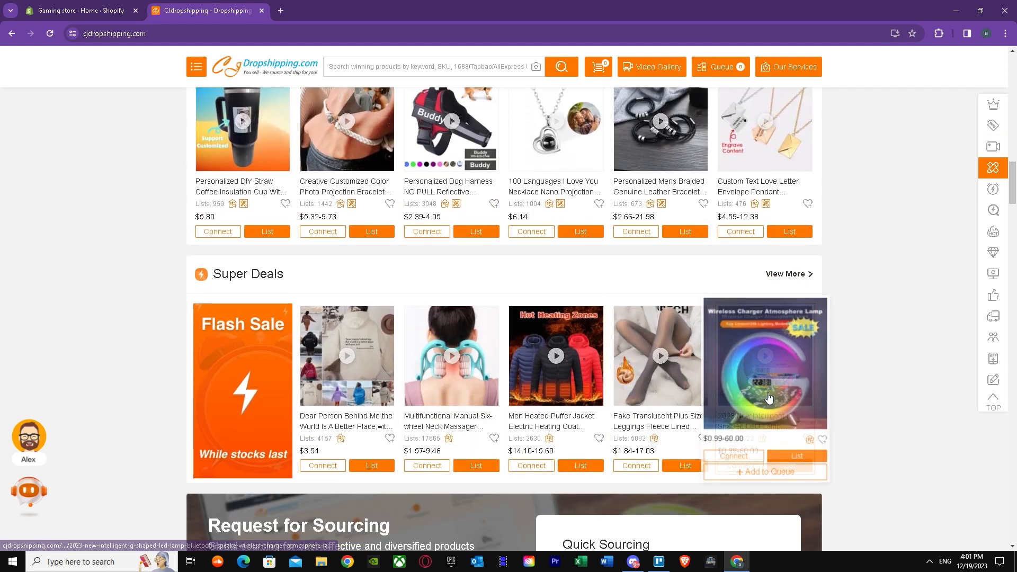
click(721, 415)
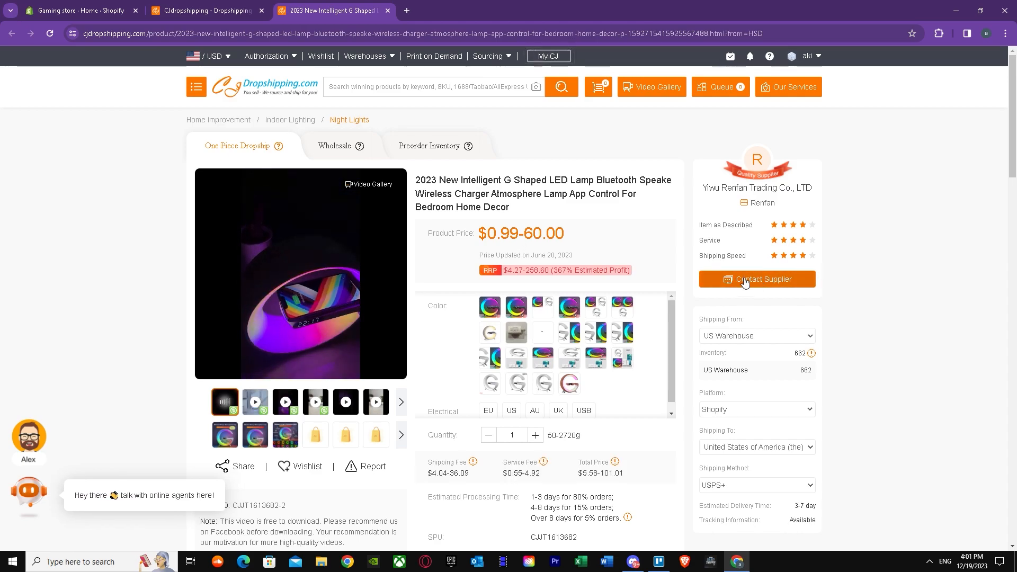
scroll(549, 330, down, 2)
scroll(550, 329, down, 6)
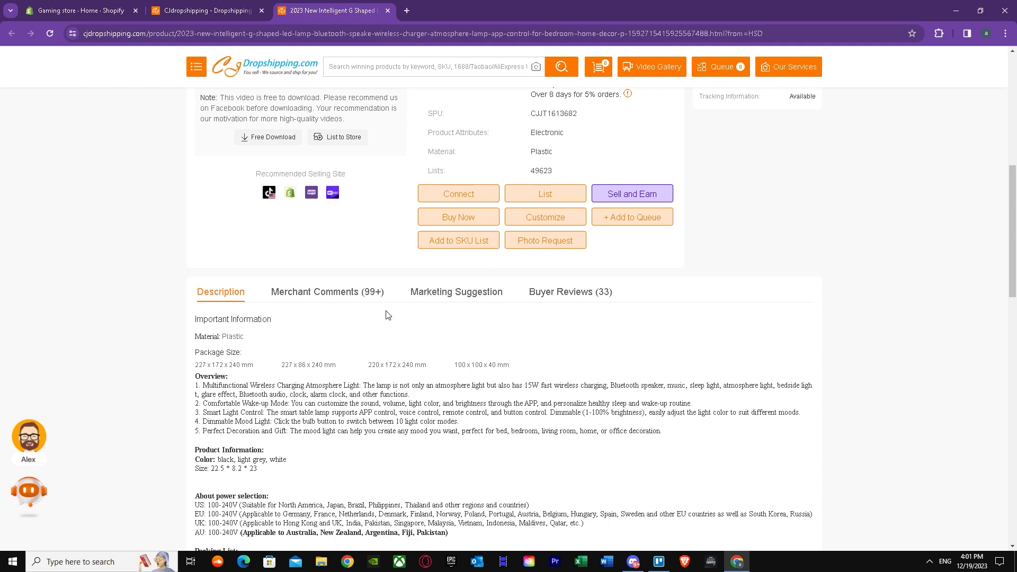
scroll(397, 313, down, 3)
scroll(290, 302, up, 11)
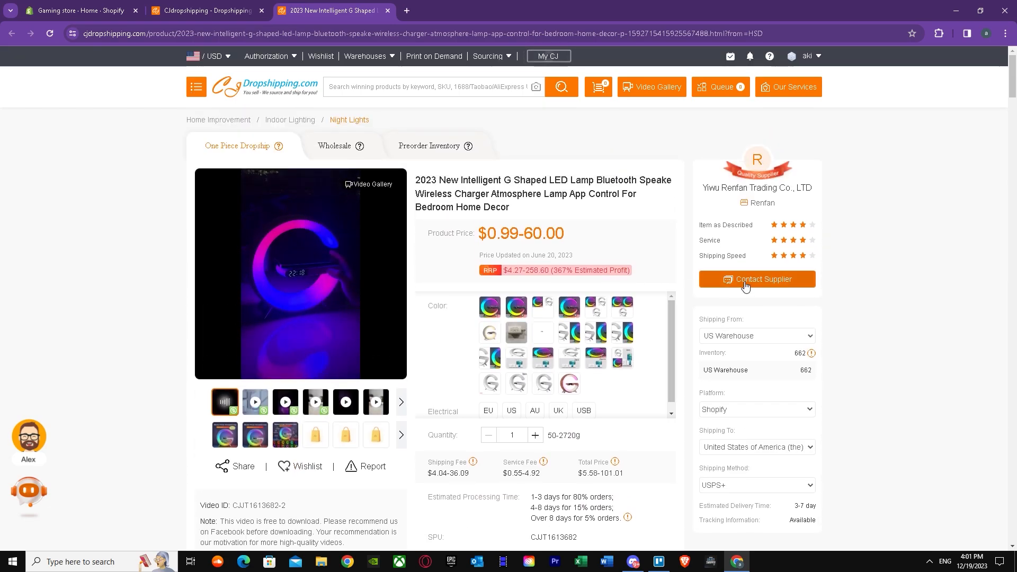
Step: Check the lamp's ship-from warehouse choices, keeping US Warehouse, and look through the available selling platforms
click(741, 336)
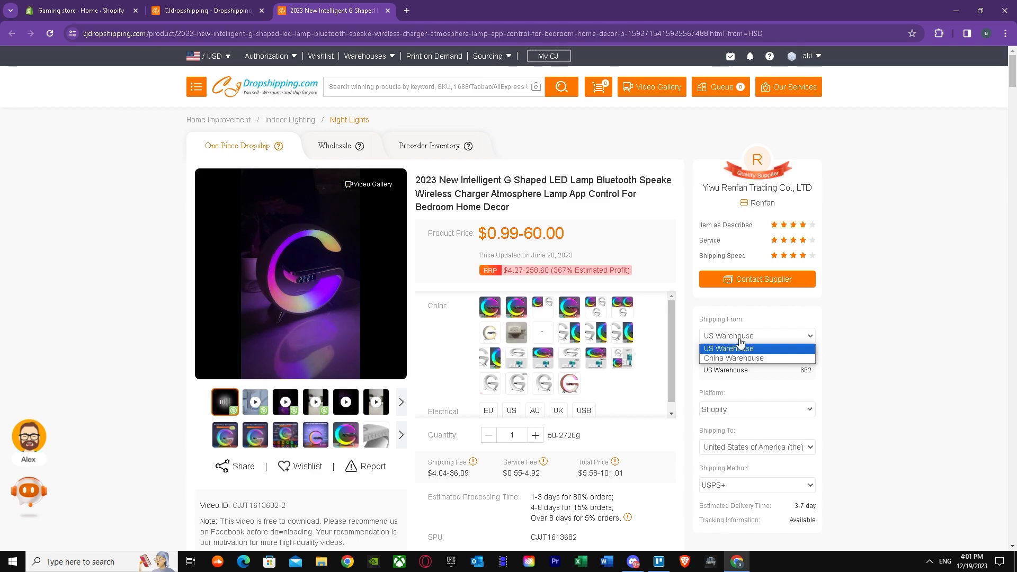
click(740, 348)
click(732, 410)
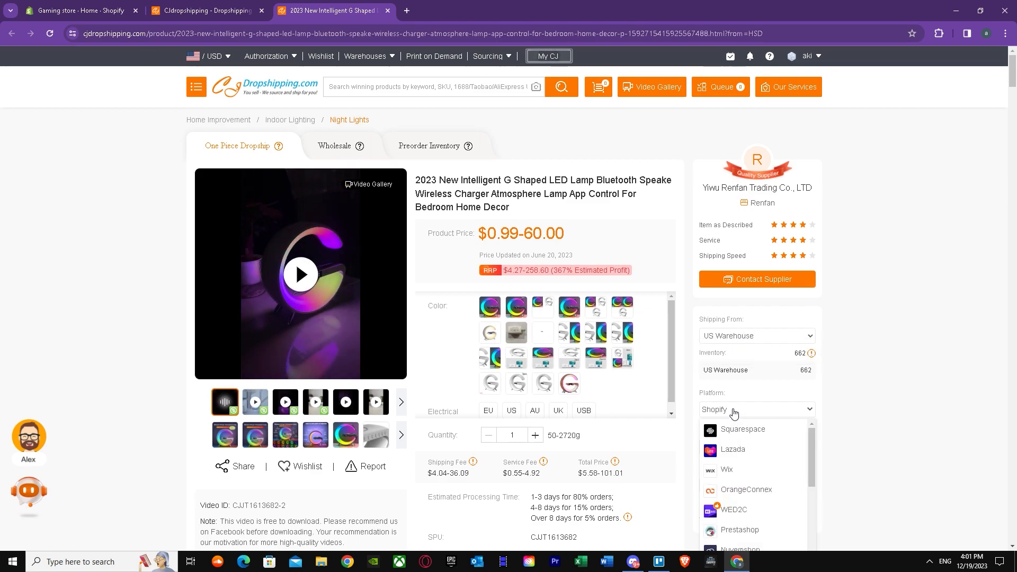
click(734, 413)
scroll(752, 375, down, 2)
scroll(732, 340, up, 2)
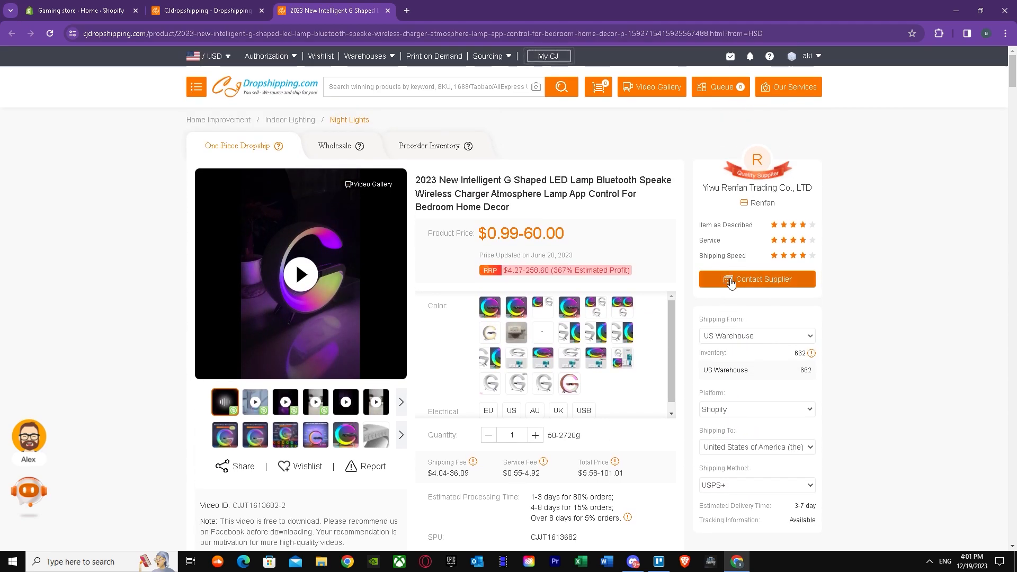
Step: Open the supplier chat for the lamp, confirm the WhatsApp account binding prompt and minimize the chat
click(731, 282)
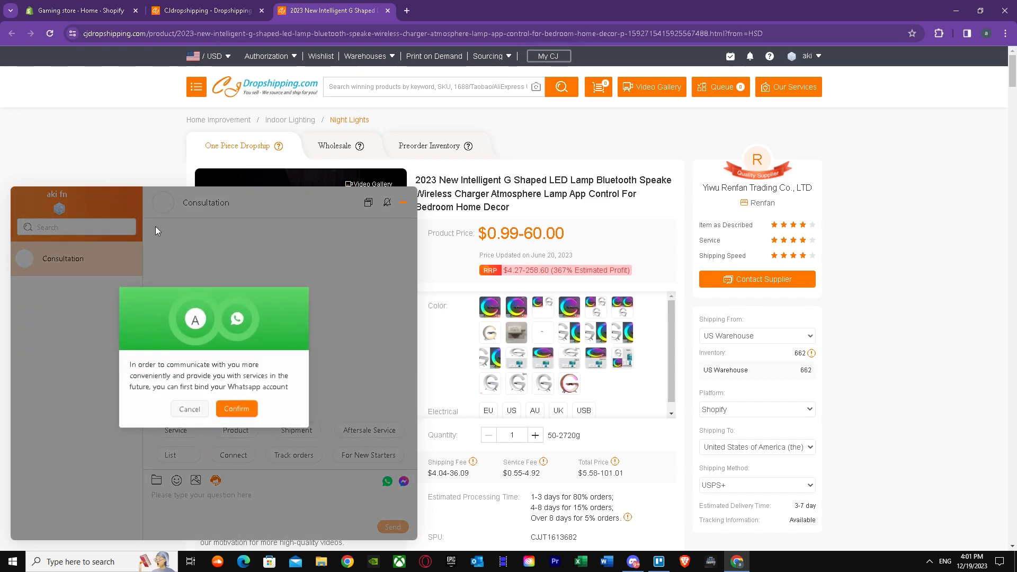
click(244, 409)
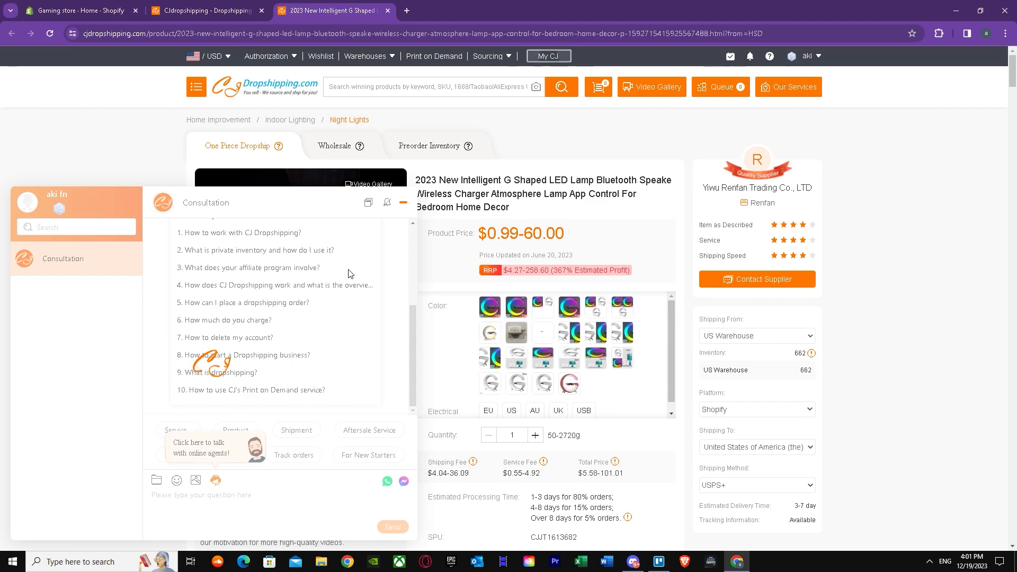
click(403, 203)
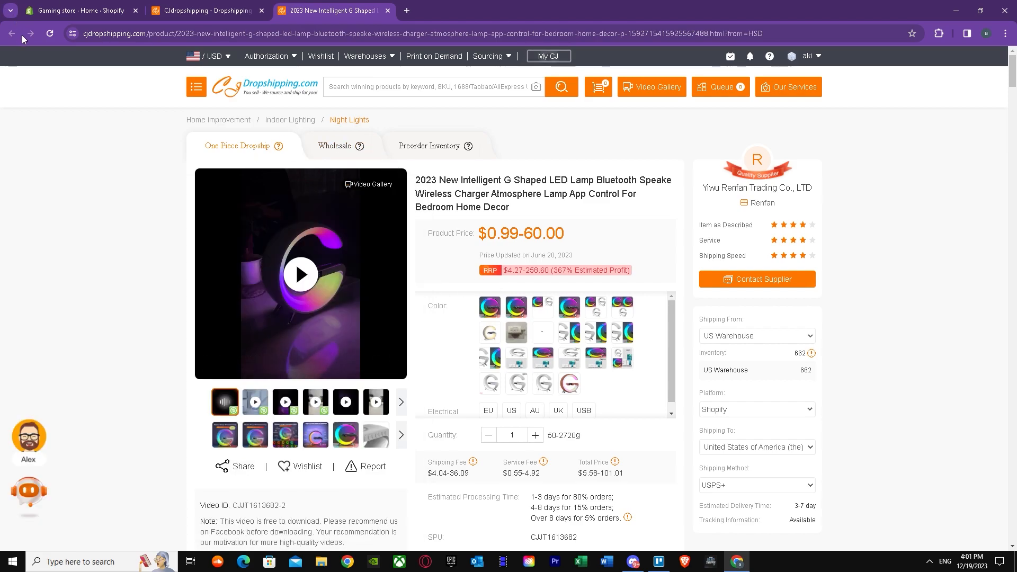
Step: Return to the CJdropshipping homepage and add the G Shaped LED Lamp from Super Deals to the queue
click(161, 9)
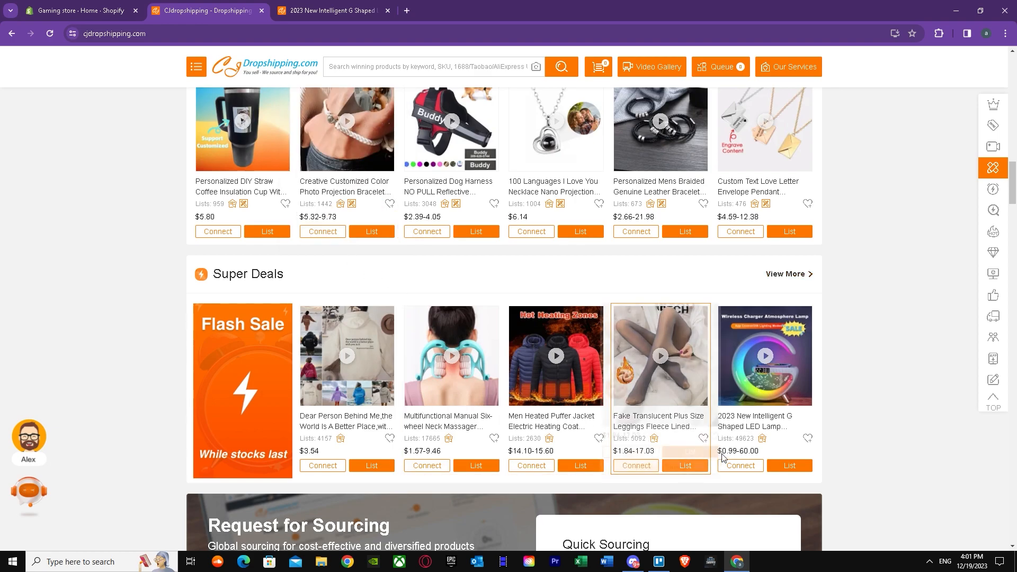
click(723, 456)
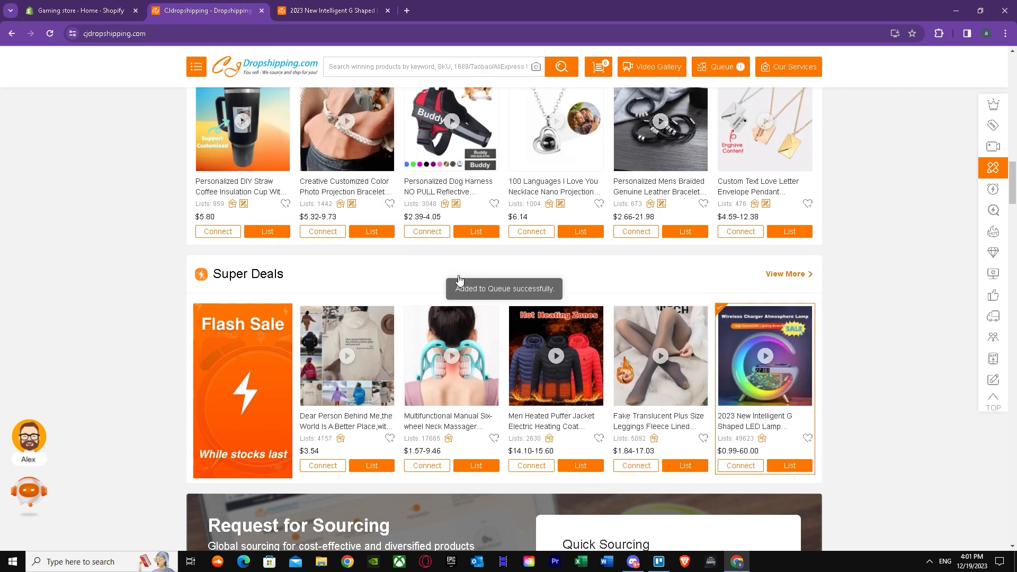
Step: Open the Shopify store authorization page in My CJ and dismiss the welcome assistant
scroll(459, 279, up, 15)
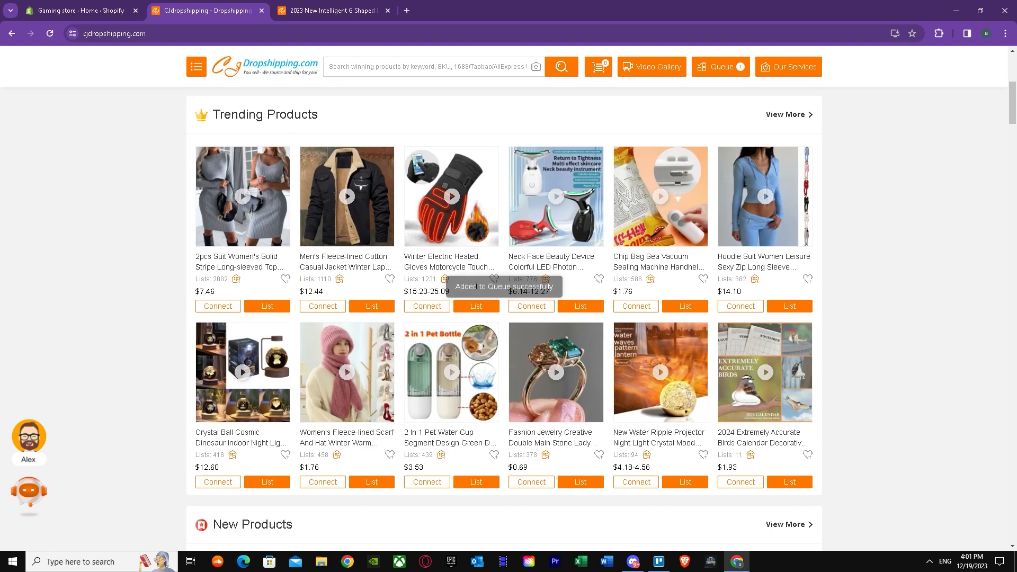
scroll(476, 284, up, 6)
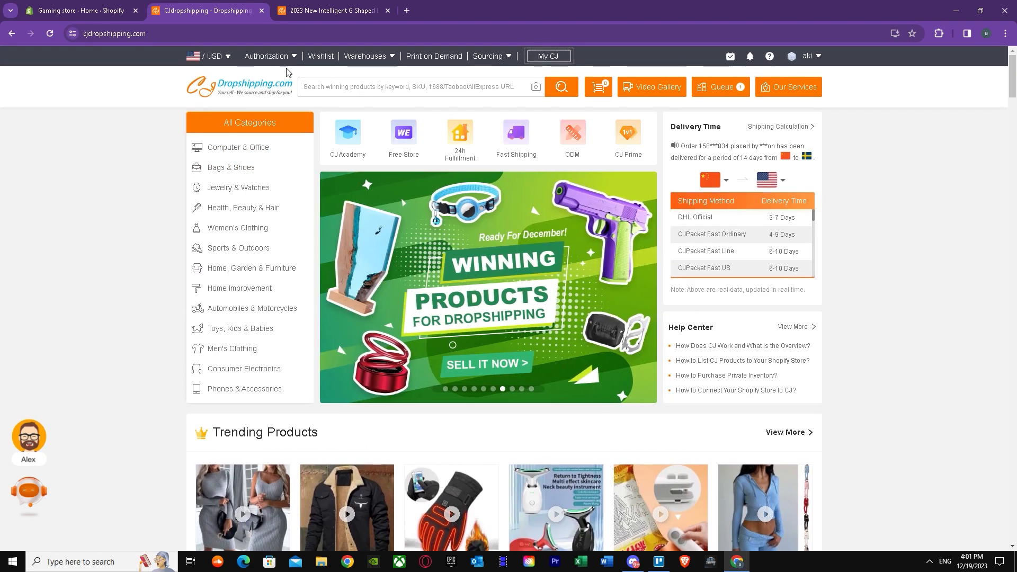
mouse_move(270, 56)
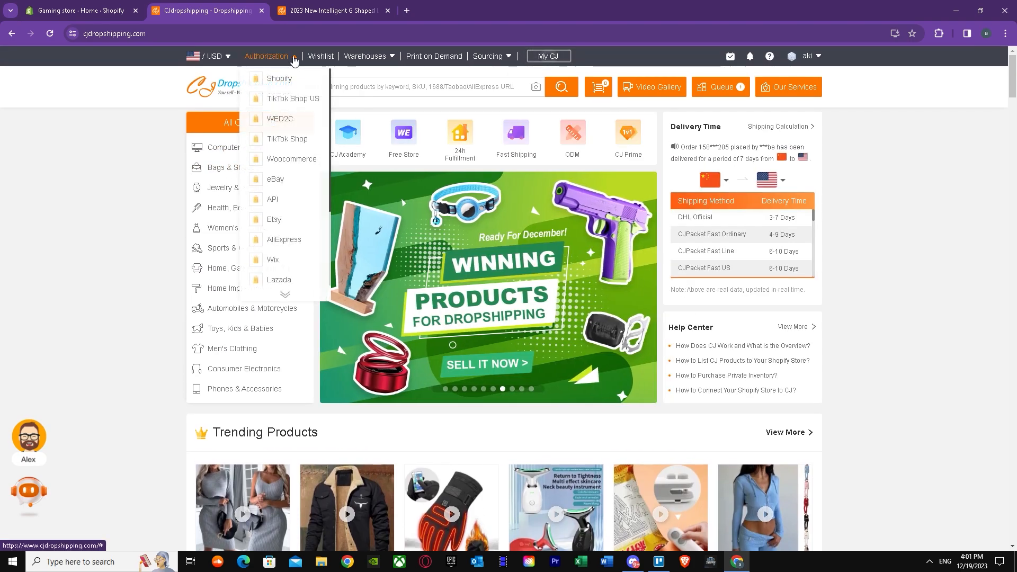
click(268, 85)
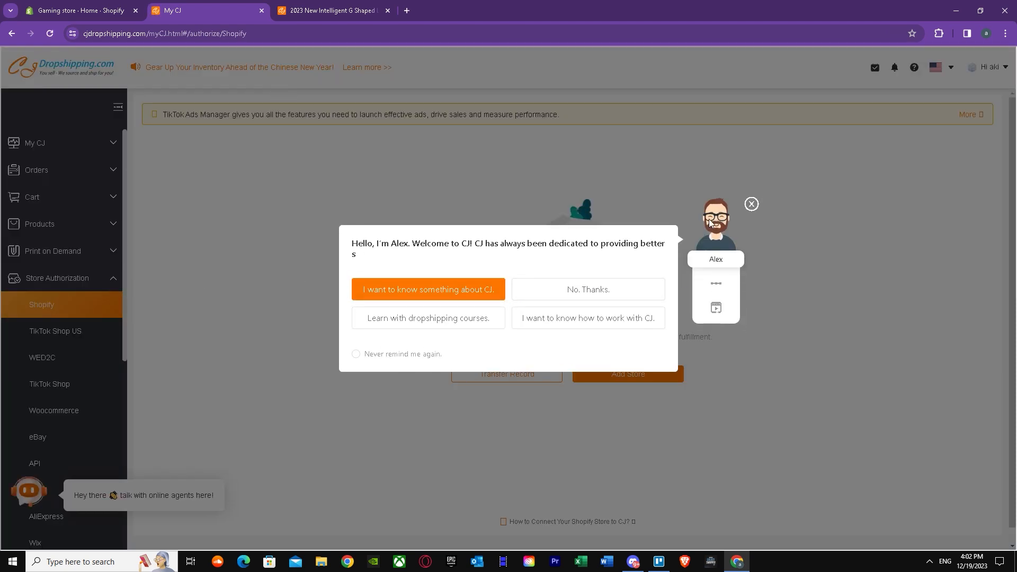
click(751, 204)
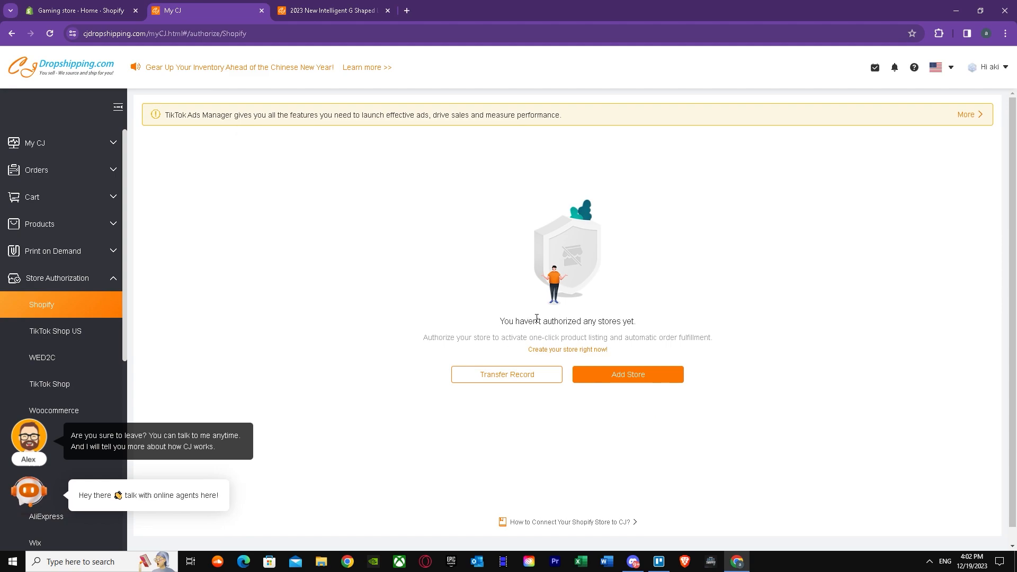
Step: Add the Shopify store through the CJdropshipping app, authorize the logged-in CJ account, accept the Store Authorization Agreement and dismiss the assistant
click(610, 374)
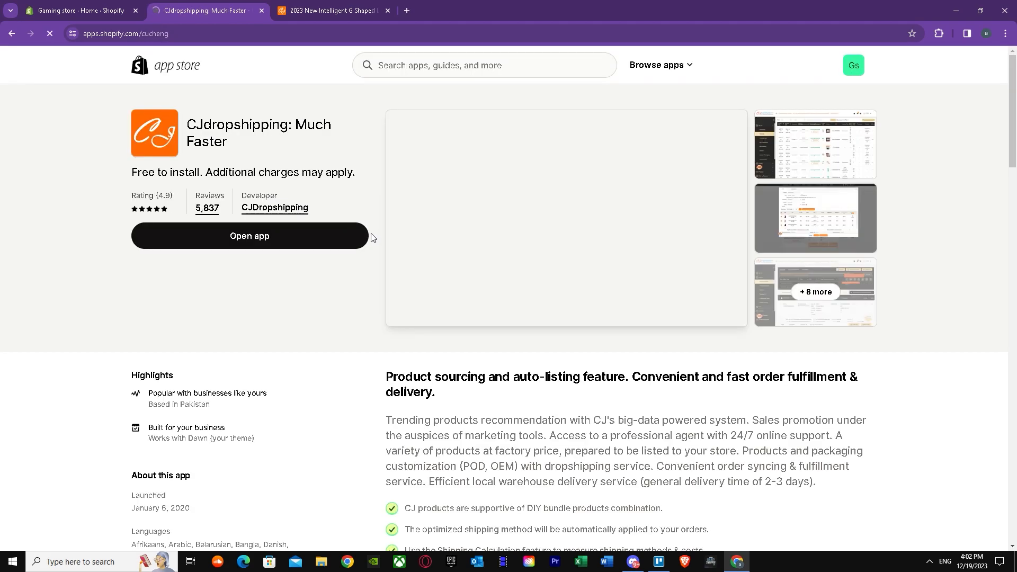
click(269, 237)
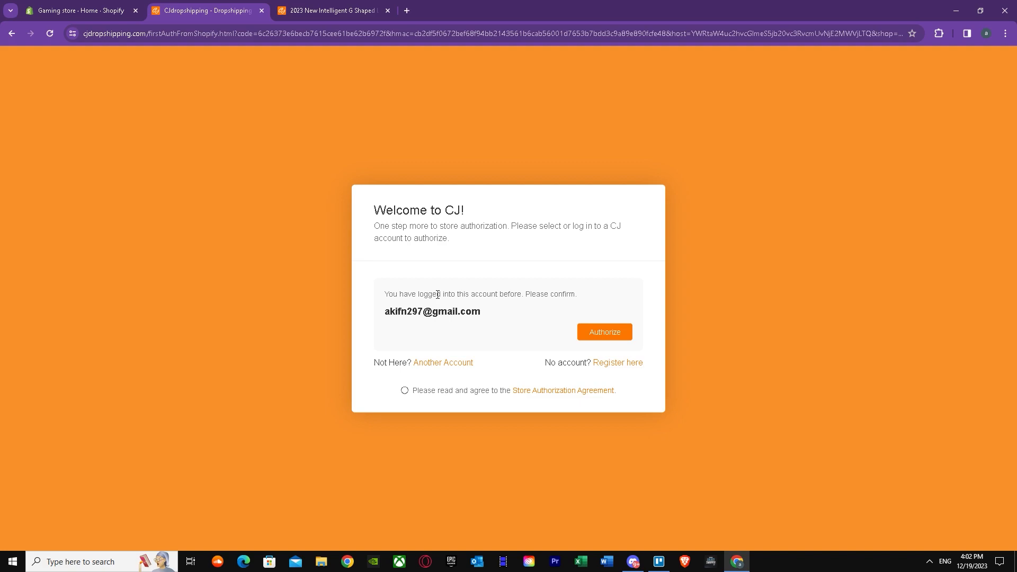
click(594, 332)
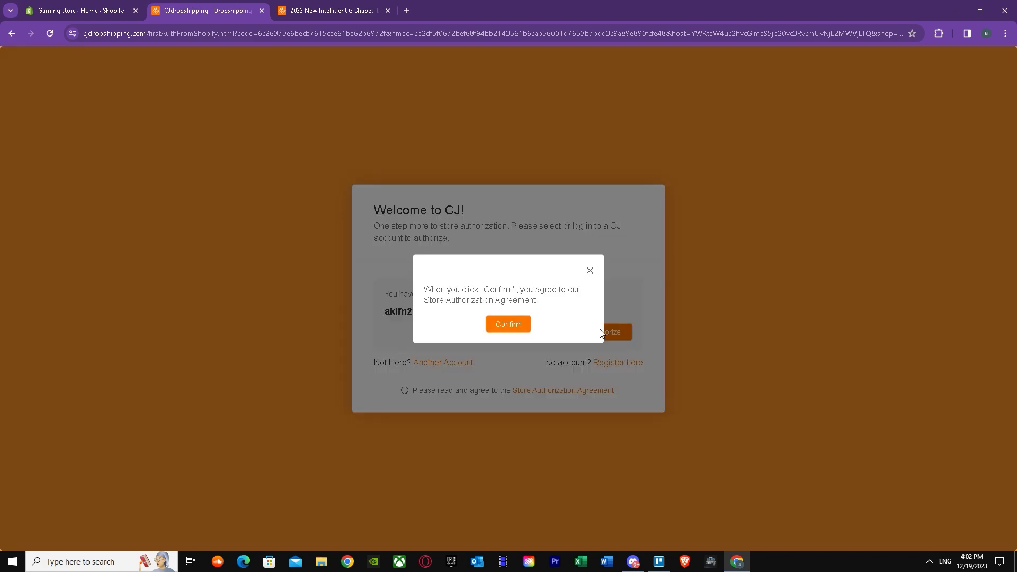
click(500, 328)
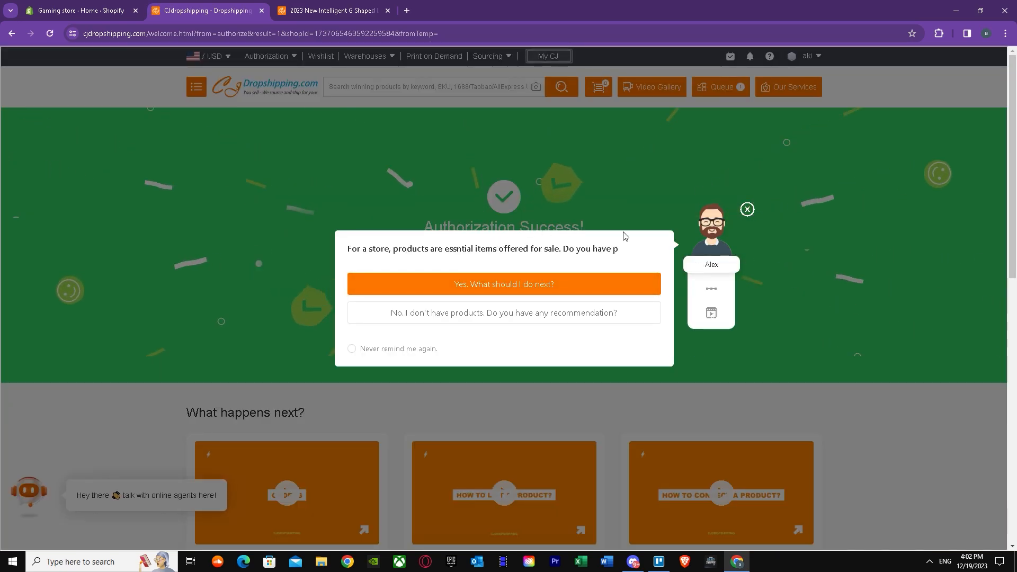
click(747, 209)
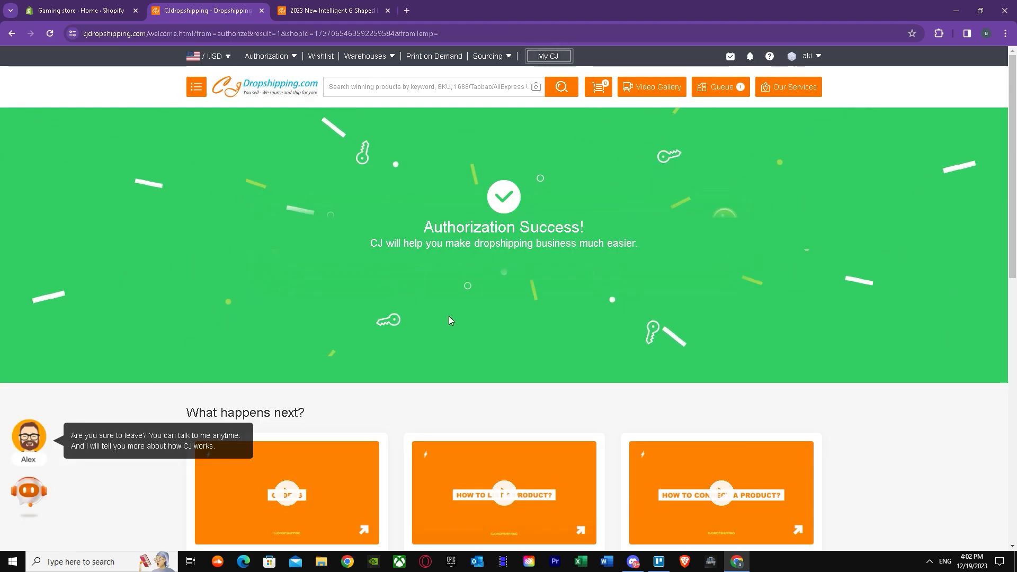
Step: Look through the "What happens next?" and Quick Start sections of the authorization page
scroll(451, 316, down, 4)
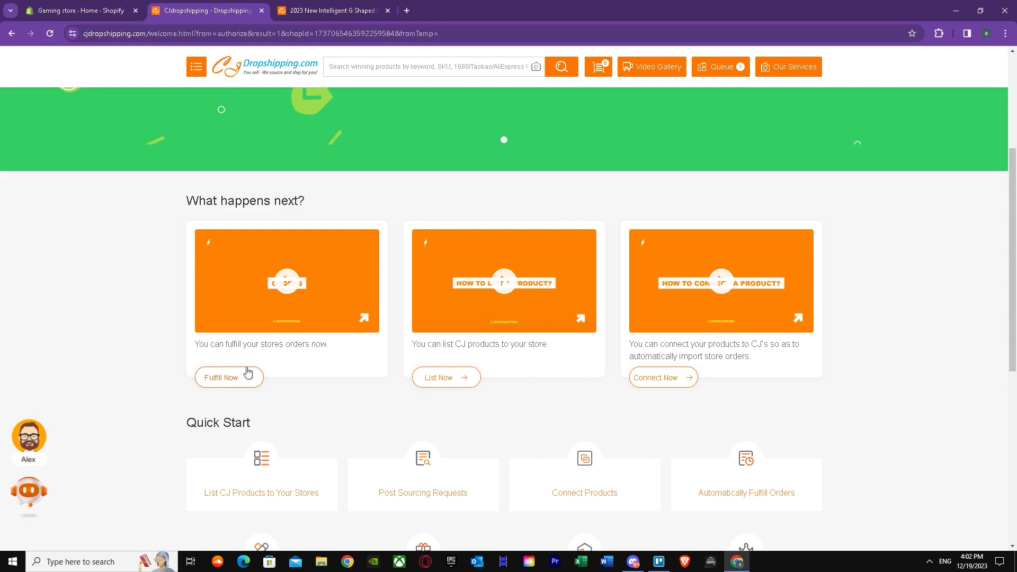
scroll(398, 409, down, 7)
scroll(387, 411, up, 11)
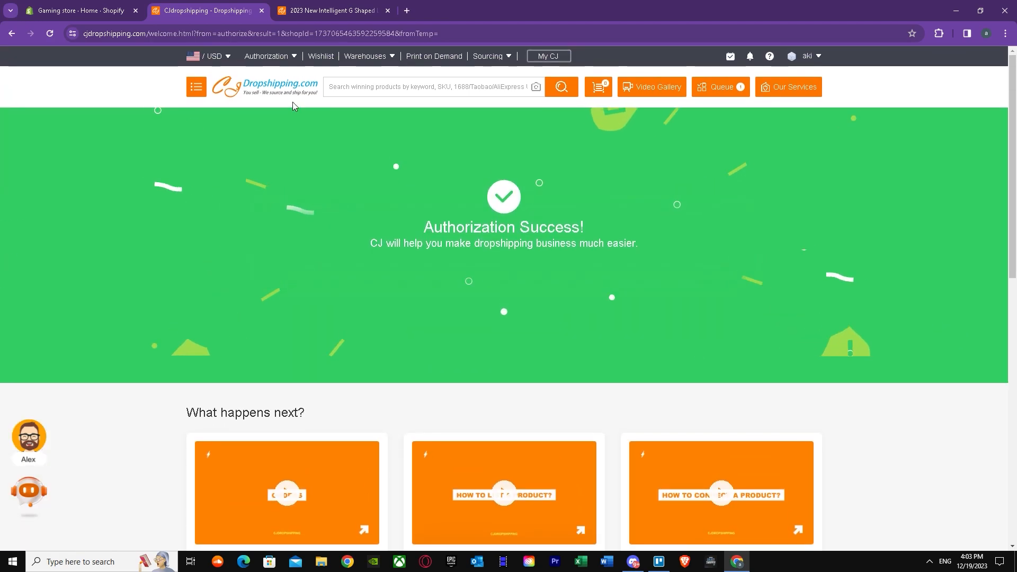
scroll(449, 390, down, 4)
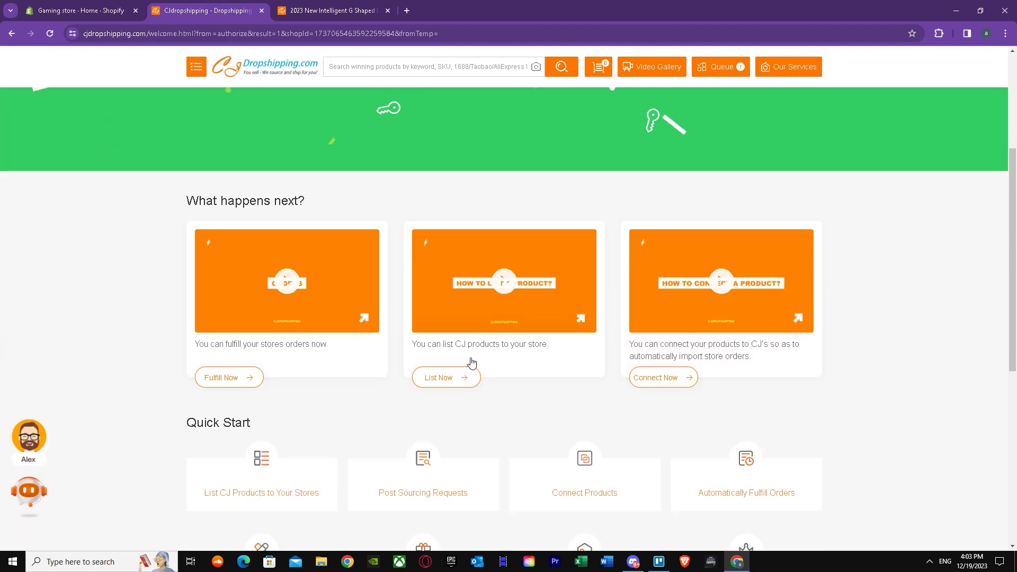
Step: Proceed to listing CJ products, dismiss the assistant, and open the listing form for the Men's Fleece-lined Cotton Casual Jacket under Trending Products
click(449, 379)
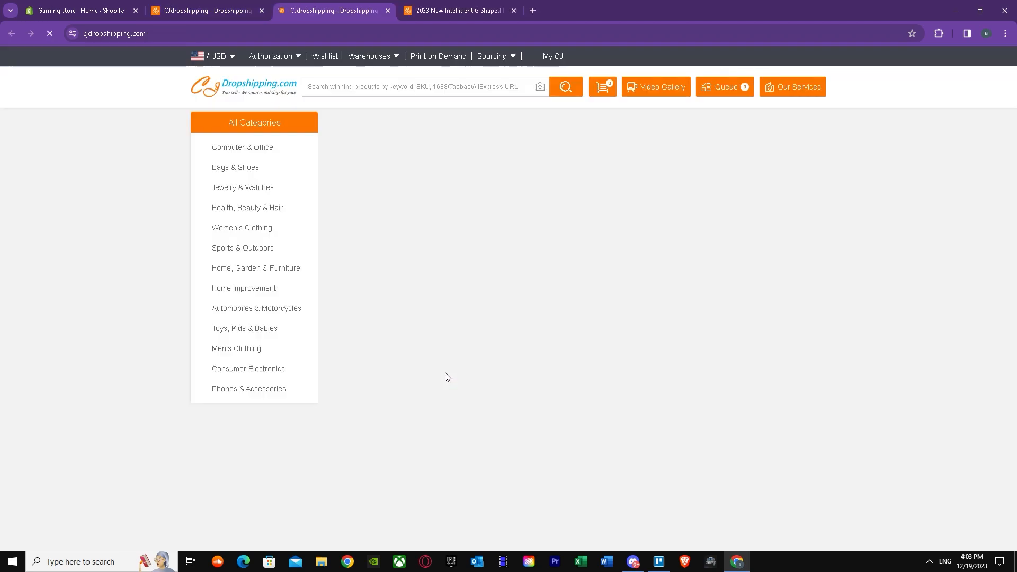
scroll(556, 255, down, 1)
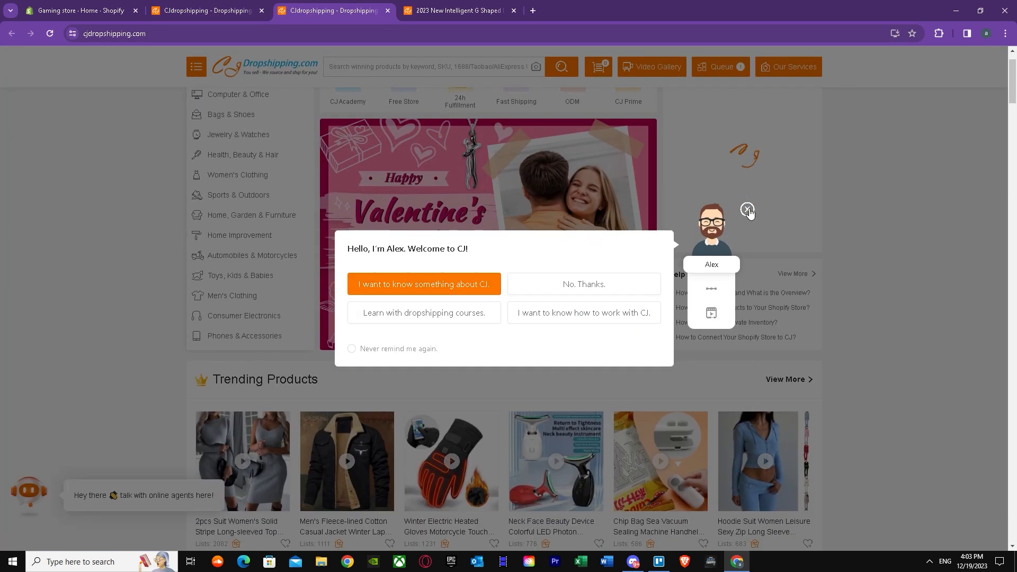
click(747, 209)
scroll(355, 256, down, 6)
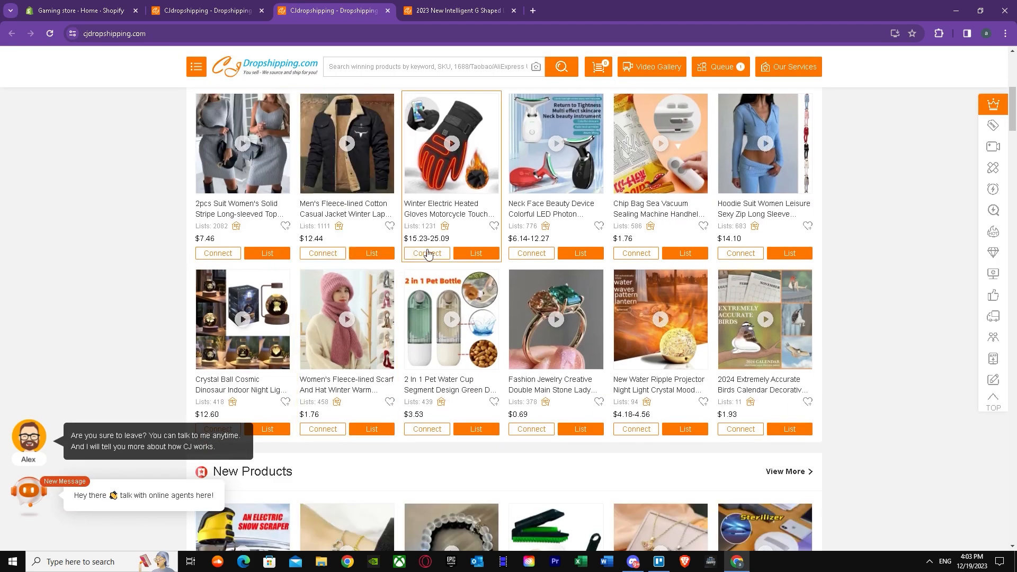
click(370, 253)
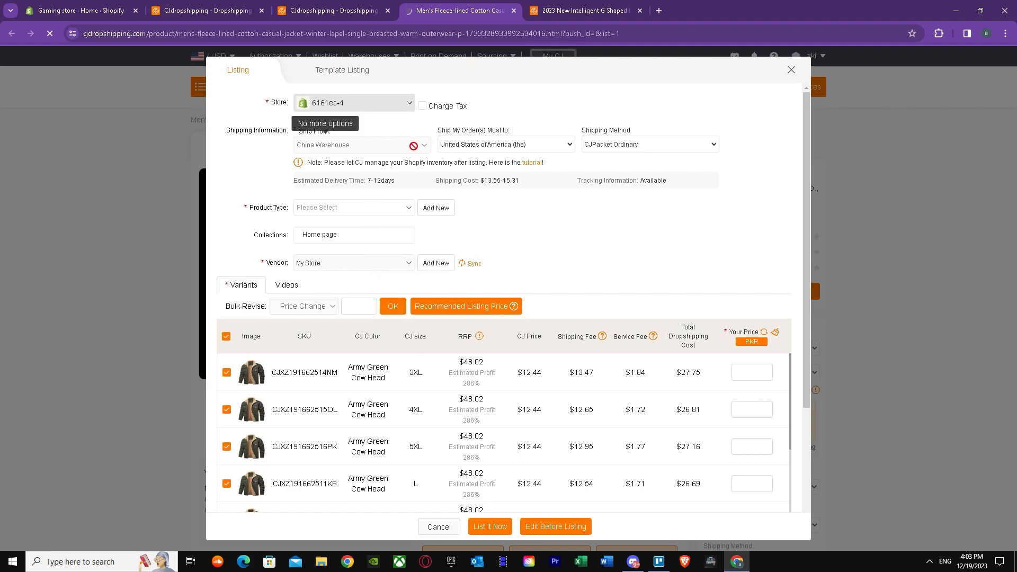
Step: Review the jacket's variants with their shipping fees and total dropshipping costs in the listing form
scroll(506, 487, down, 10)
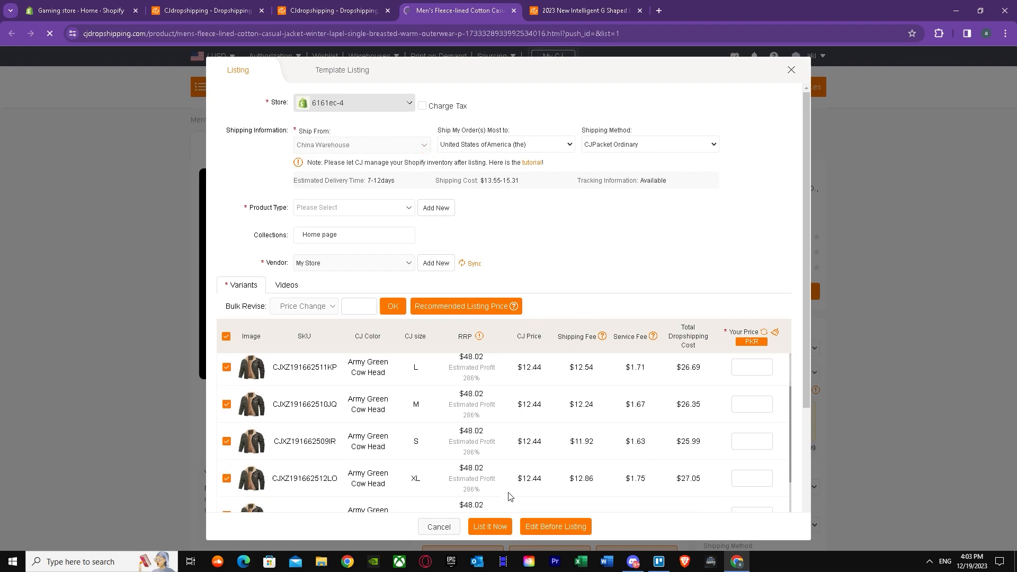
scroll(514, 500, down, 5)
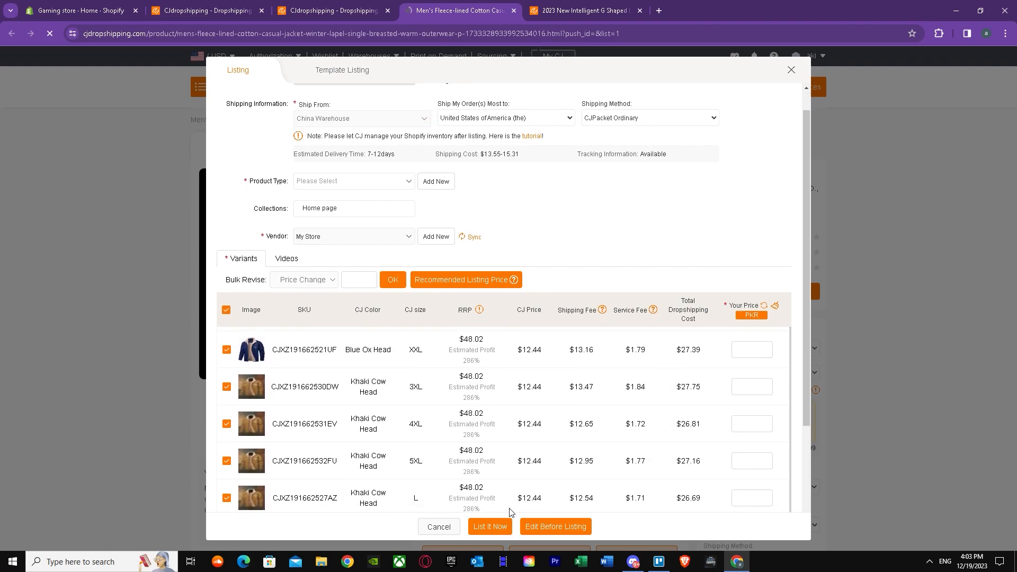
scroll(670, 260, up, 12)
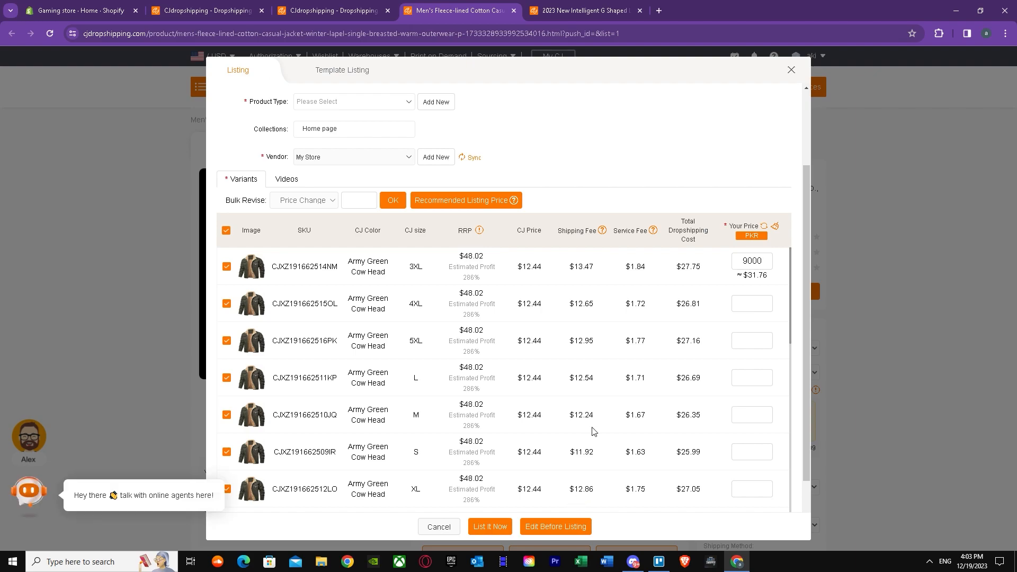
Step: Copy the Army Green Cow Head 3XL price of 9000 PKR to the same colour's 4XL, 5XL, L, M and S variants
double_click(747, 262)
key(ctrl+c)
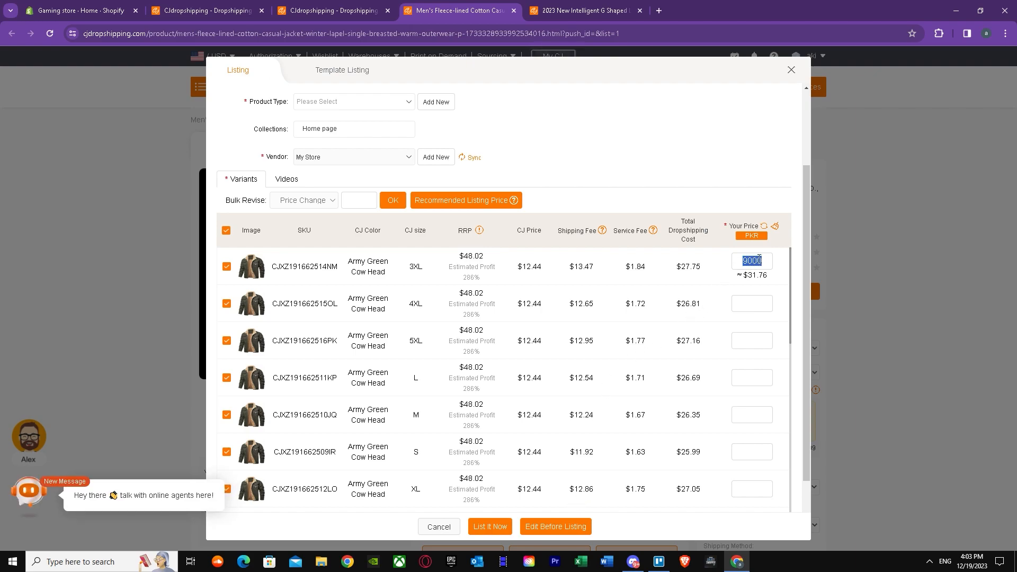
right_click(753, 261)
click(770, 308)
right_click(743, 299)
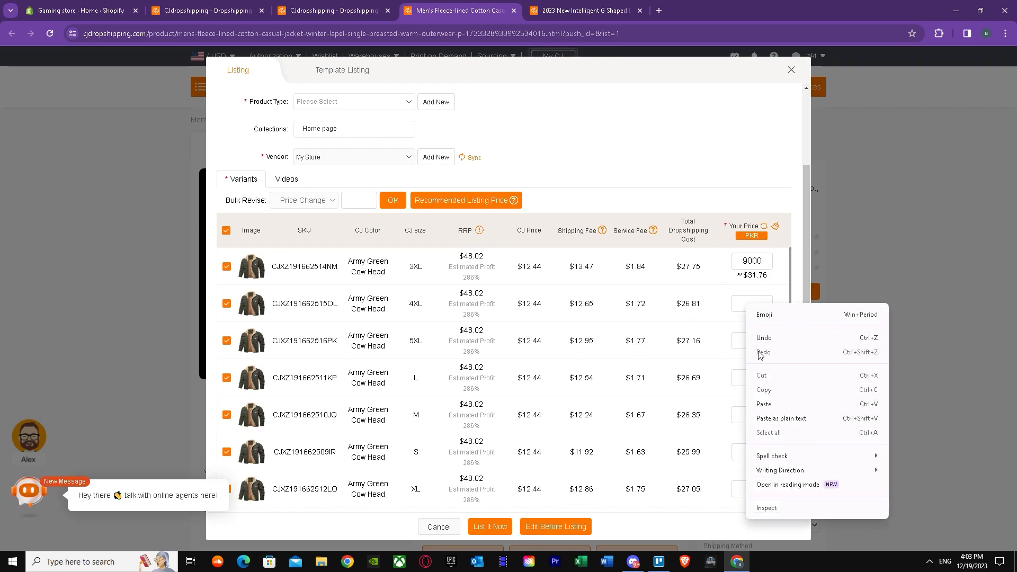
click(770, 403)
right_click(749, 344)
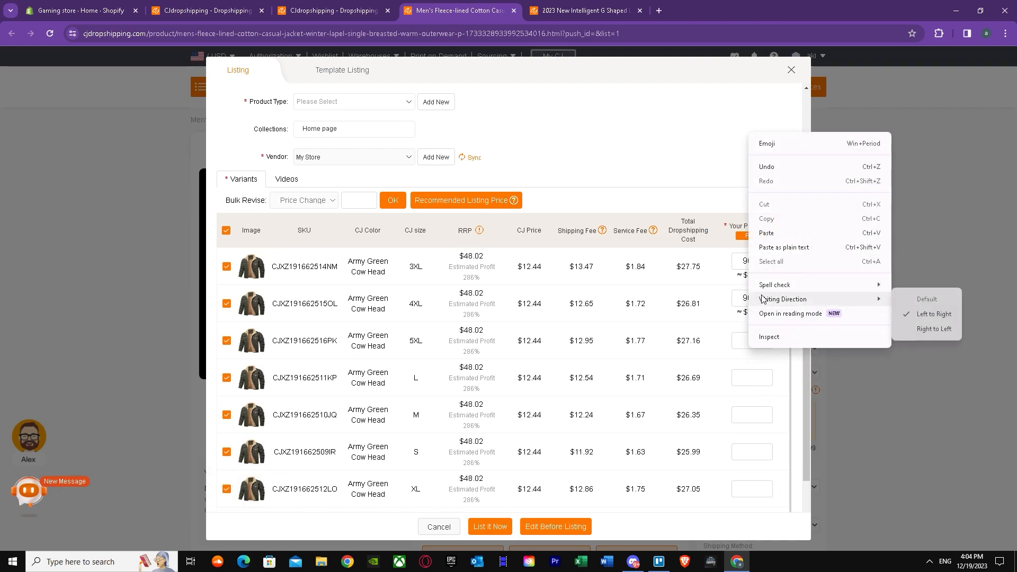
click(767, 233)
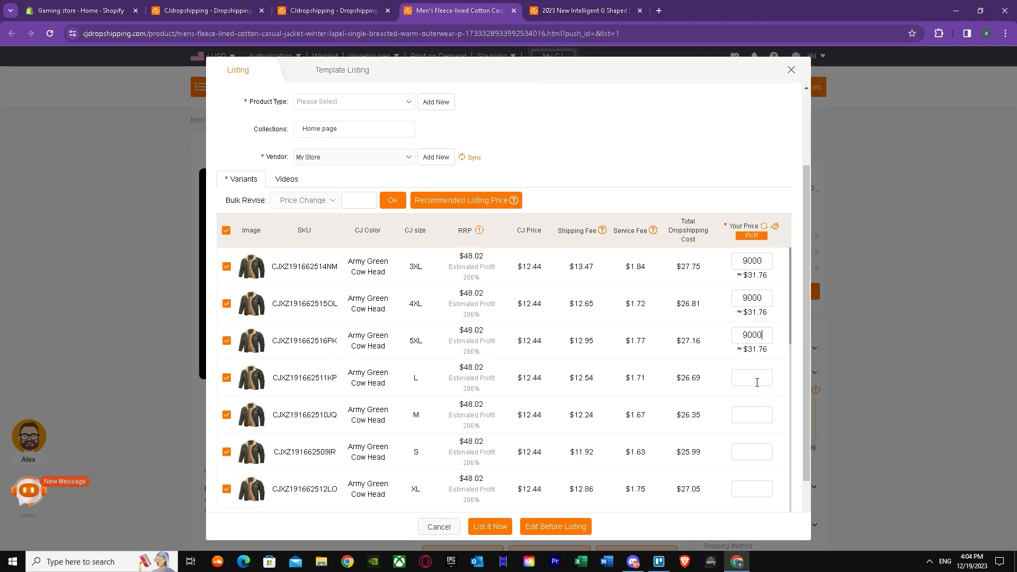
right_click(758, 378)
right_click(748, 415)
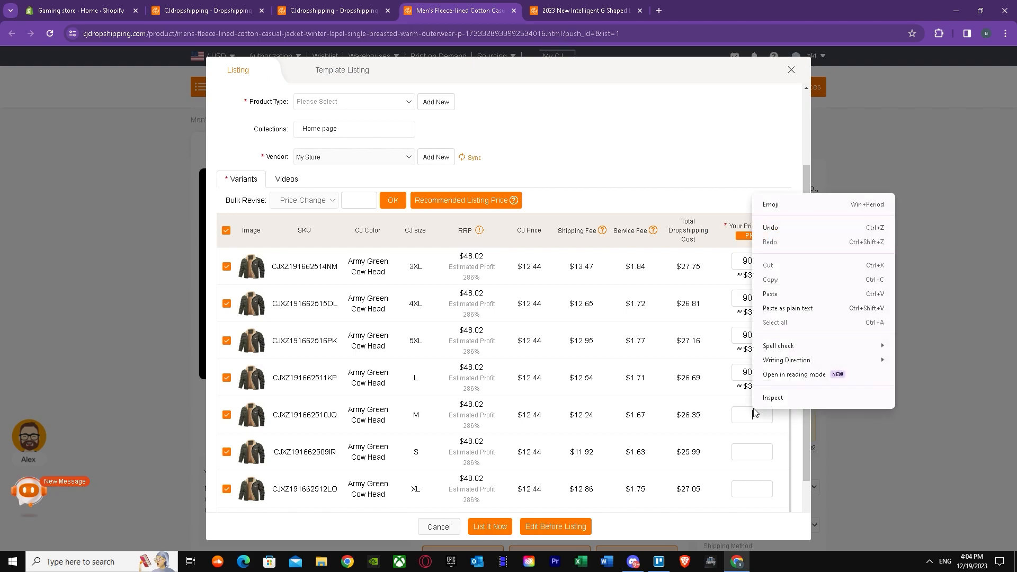
click(768, 294)
scroll(750, 404, down, 1)
right_click(750, 404)
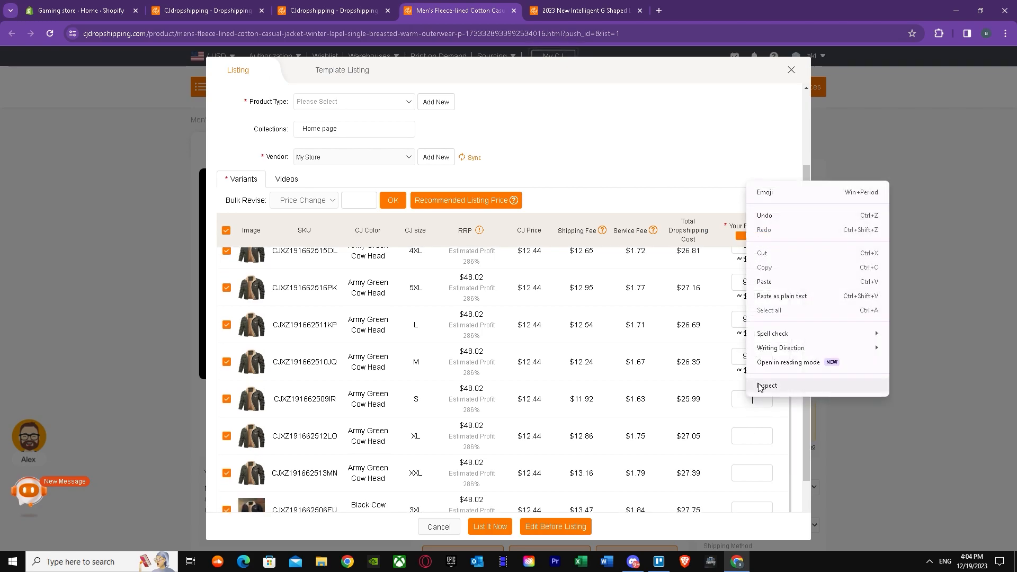
click(752, 292)
Step: Set the price of all eight Khaki Cow Head variants, XXL up to 3XL, to 9000 PKR
scroll(750, 407, down, 5)
scroll(751, 407, down, 2)
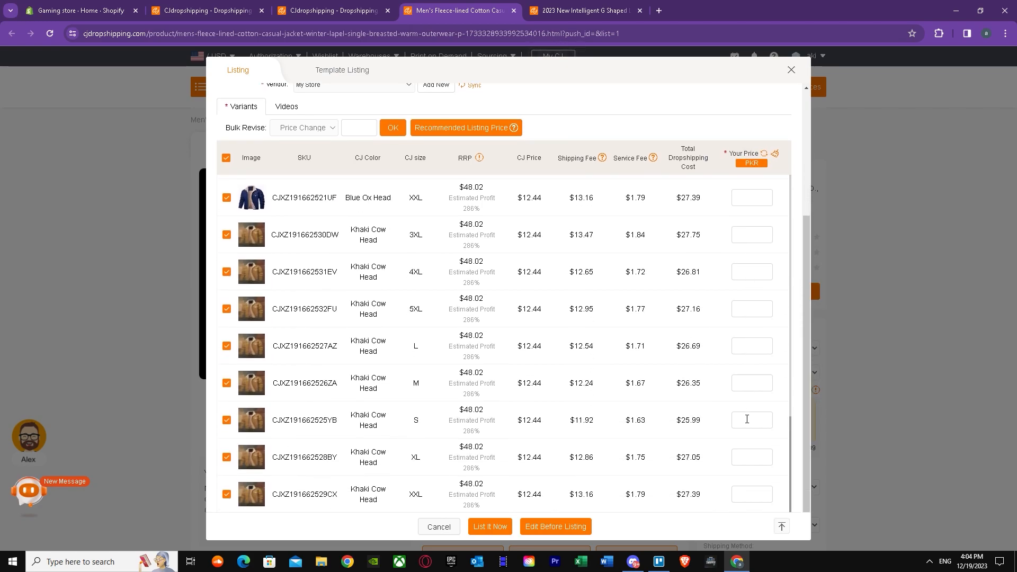
right_click(751, 499)
click(768, 399)
right_click(749, 453)
mouse_move(763, 391)
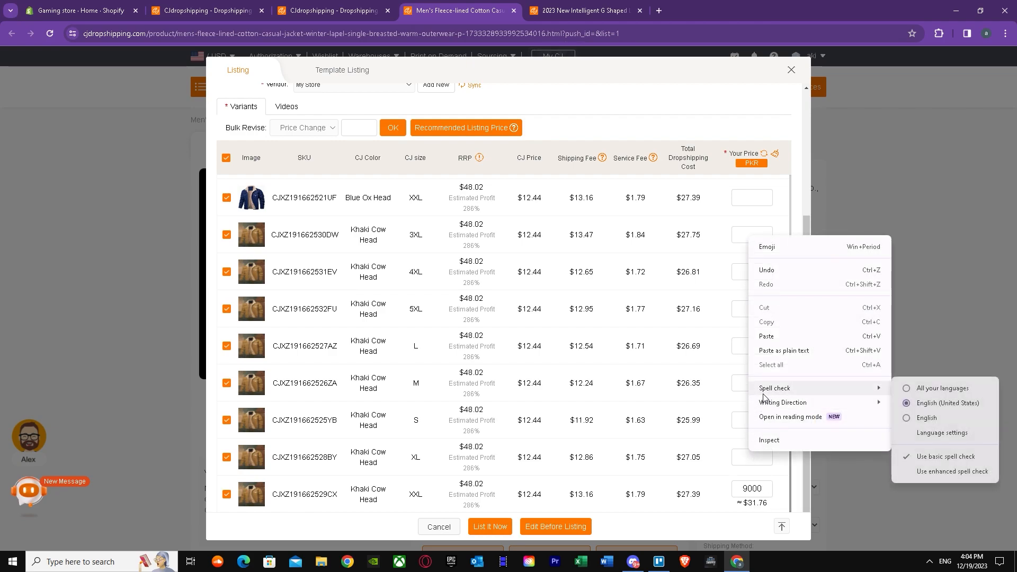
click(766, 336)
right_click(754, 417)
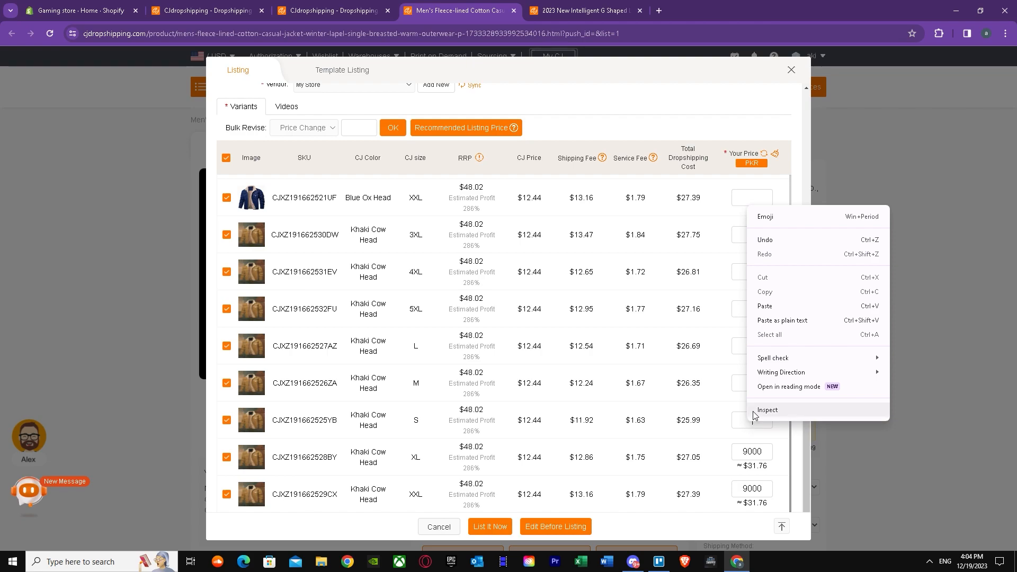
click(774, 307)
right_click(748, 374)
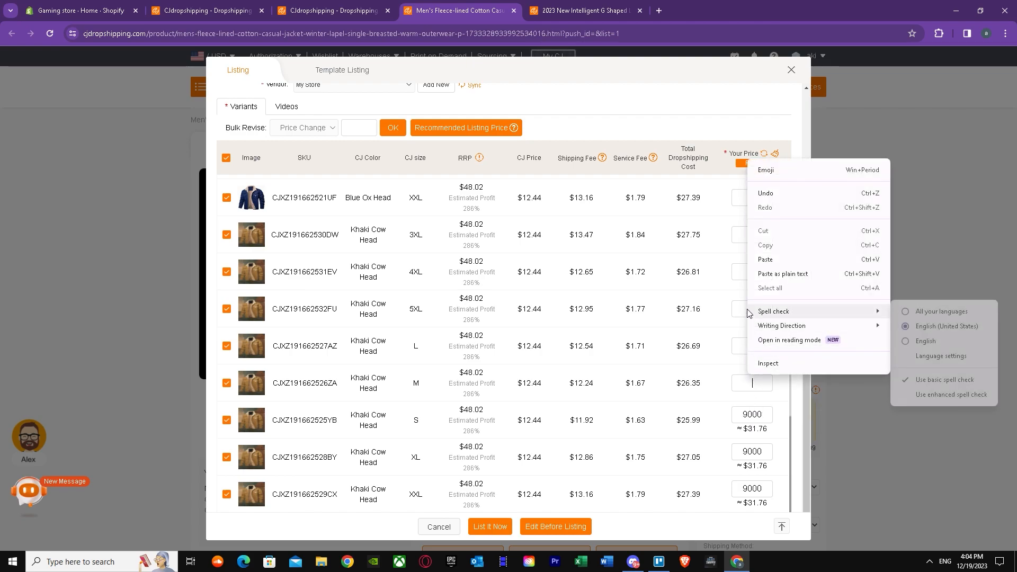
click(768, 258)
right_click(751, 344)
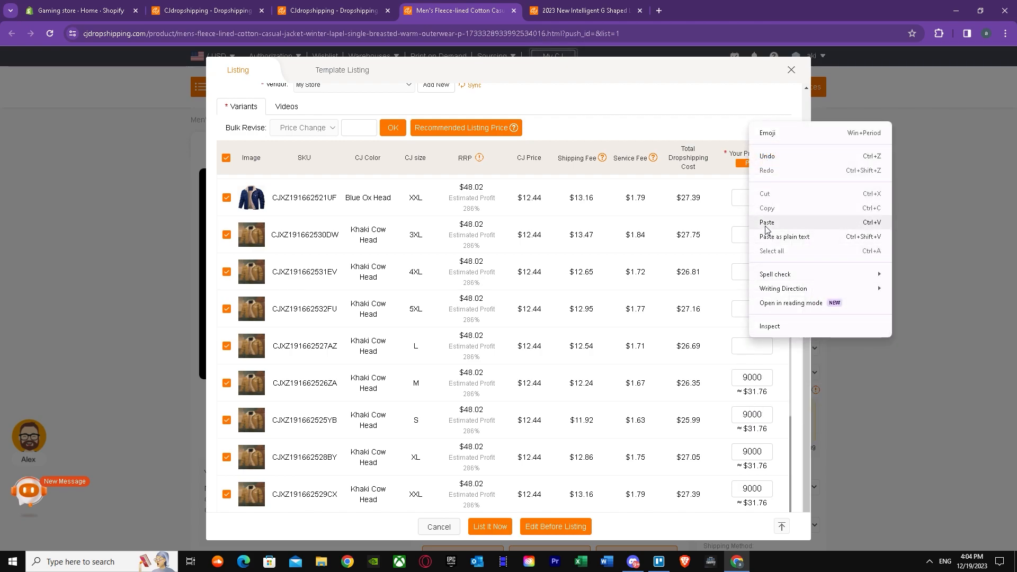
click(767, 222)
right_click(751, 313)
click(768, 415)
right_click(750, 270)
click(768, 369)
right_click(758, 238)
click(774, 335)
Step: Set the price of all eight Blue Ox Head variants, XXL up to 3XL, to 9000 PKR
scroll(754, 299, up, 2)
right_click(753, 300)
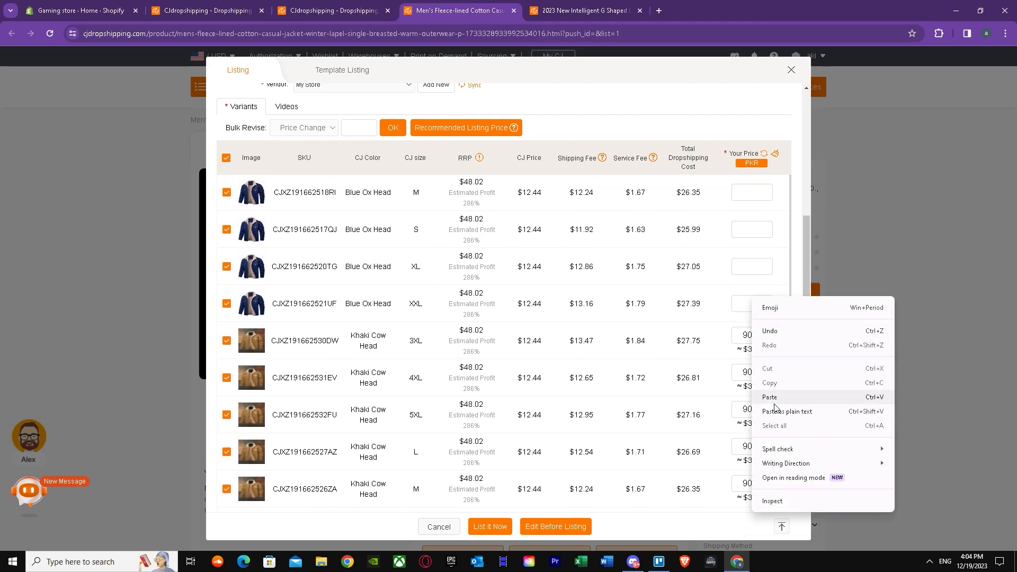
click(769, 397)
right_click(749, 271)
click(766, 371)
right_click(749, 230)
click(768, 329)
scroll(729, 266, up, 2)
scroll(730, 266, up, 1)
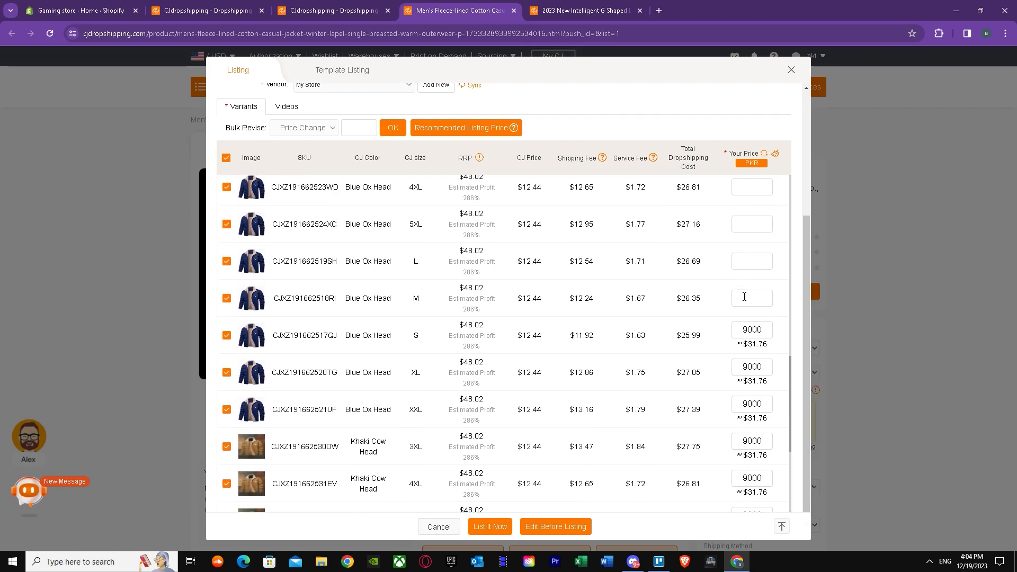
right_click(740, 296)
click(762, 393)
right_click(742, 259)
click(762, 360)
right_click(748, 222)
click(763, 325)
scroll(752, 284, up, 3)
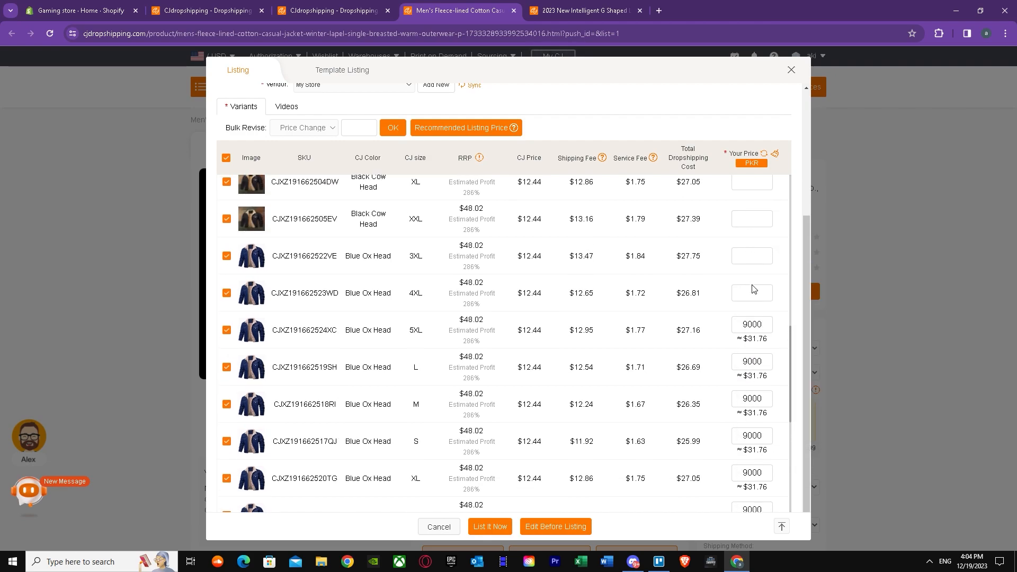
right_click(749, 299)
click(767, 397)
scroll(757, 301, up, 1)
right_click(751, 306)
click(768, 404)
Step: Set the price of all eight Black Cow Head variants, XXL up to 3XL, to 9000 PKR
scroll(755, 328, up, 2)
right_click(755, 329)
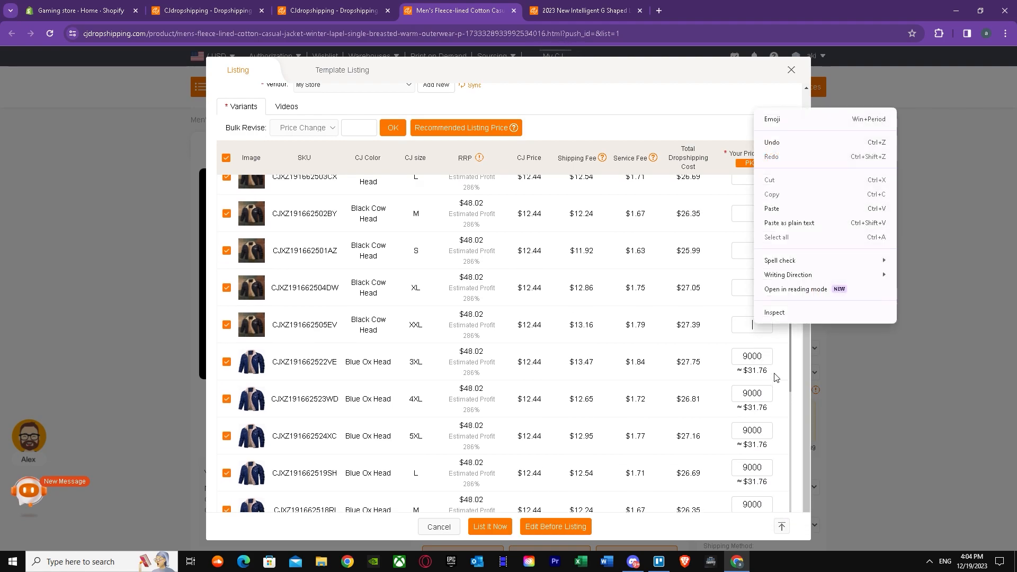
click(778, 206)
right_click(754, 292)
click(752, 286)
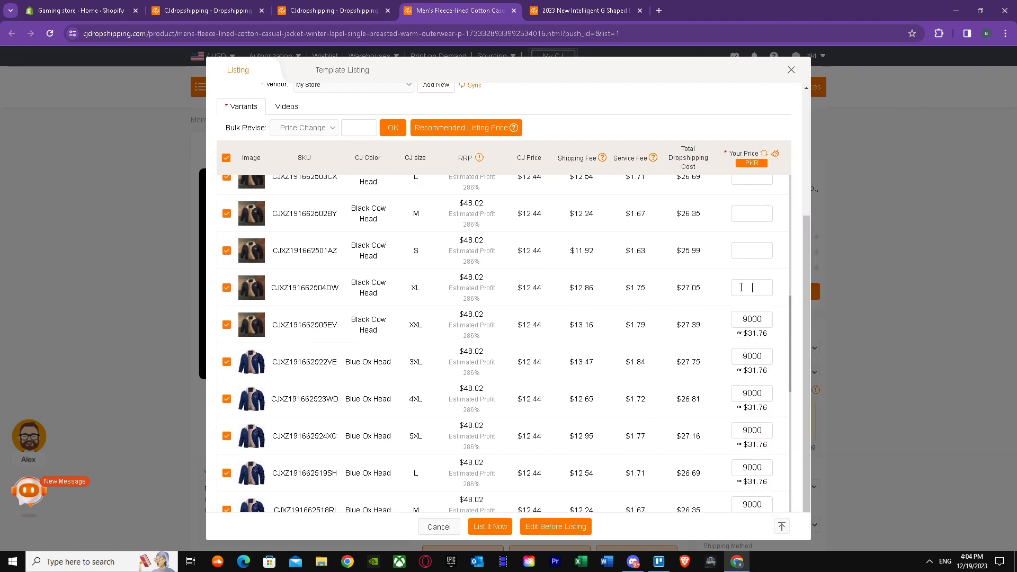
right_click(752, 286)
click(763, 387)
right_click(741, 248)
click(763, 350)
right_click(745, 214)
click(762, 314)
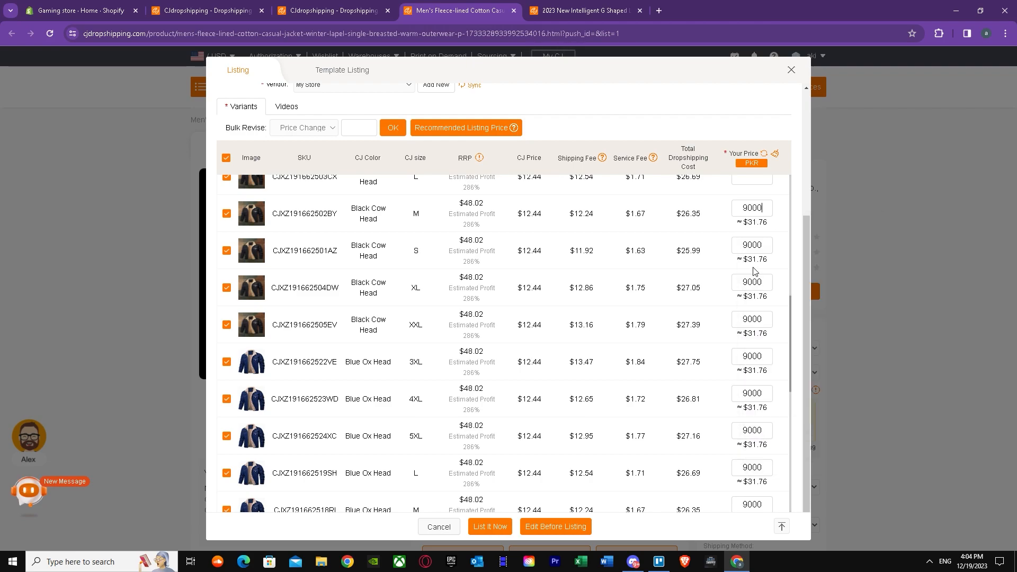
scroll(749, 281, up, 2)
right_click(747, 281)
click(760, 382)
right_click(749, 248)
click(763, 345)
scroll(749, 313, up, 2)
right_click(748, 313)
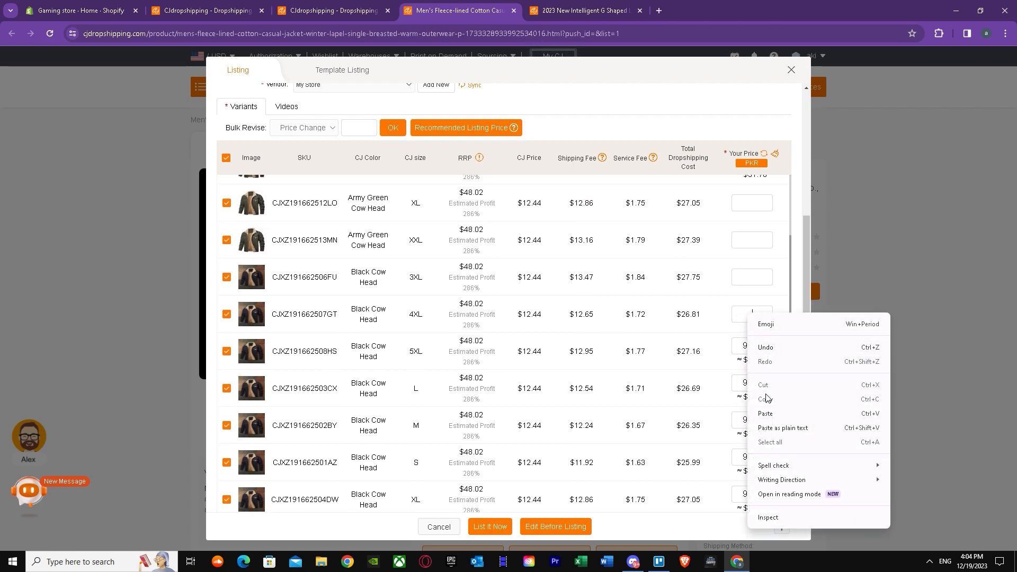
click(769, 406)
right_click(752, 276)
click(776, 373)
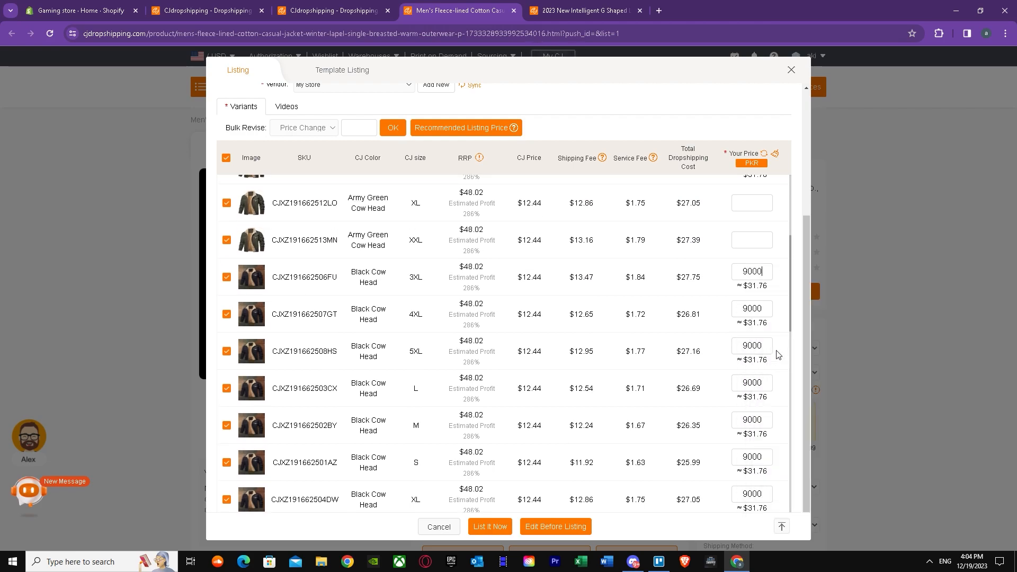
Step: Set the remaining Army Green Cow Head XXL and XL variants to 9000 PKR and open the jacket for editing before listing
right_click(747, 239)
click(765, 334)
scroll(749, 266, up, 1)
scroll(751, 266, up, 1)
right_click(751, 256)
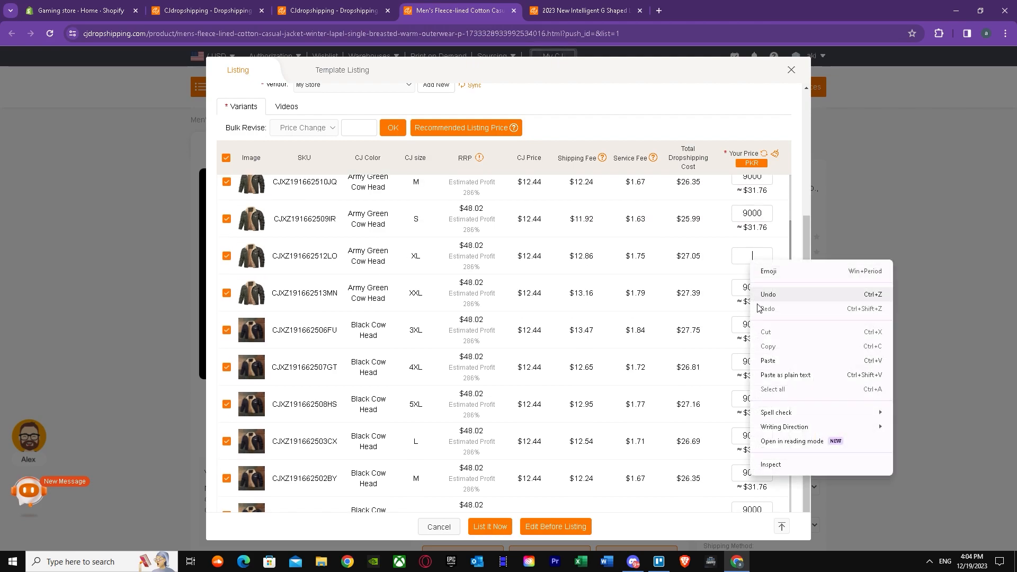
click(768, 357)
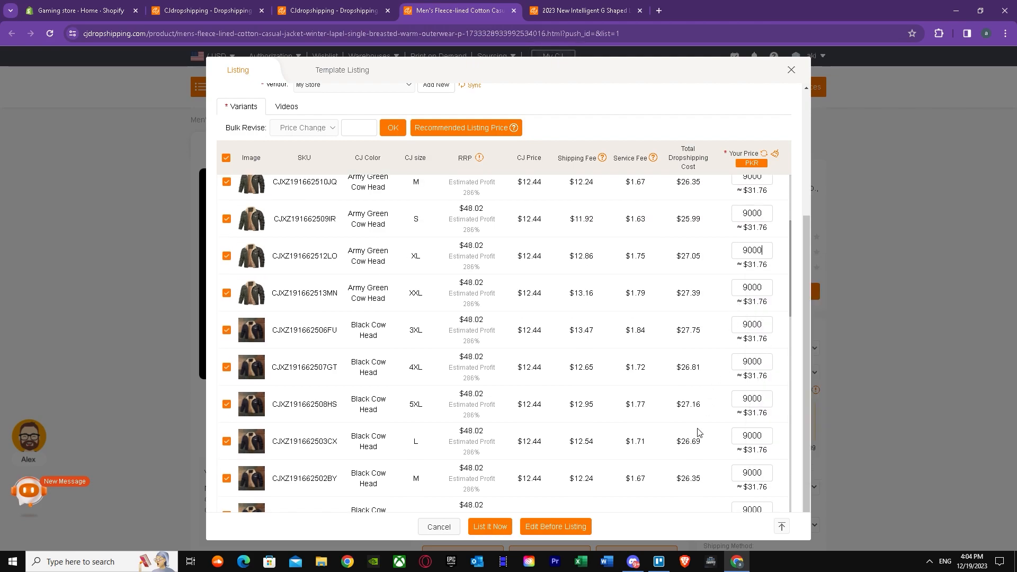
click(557, 527)
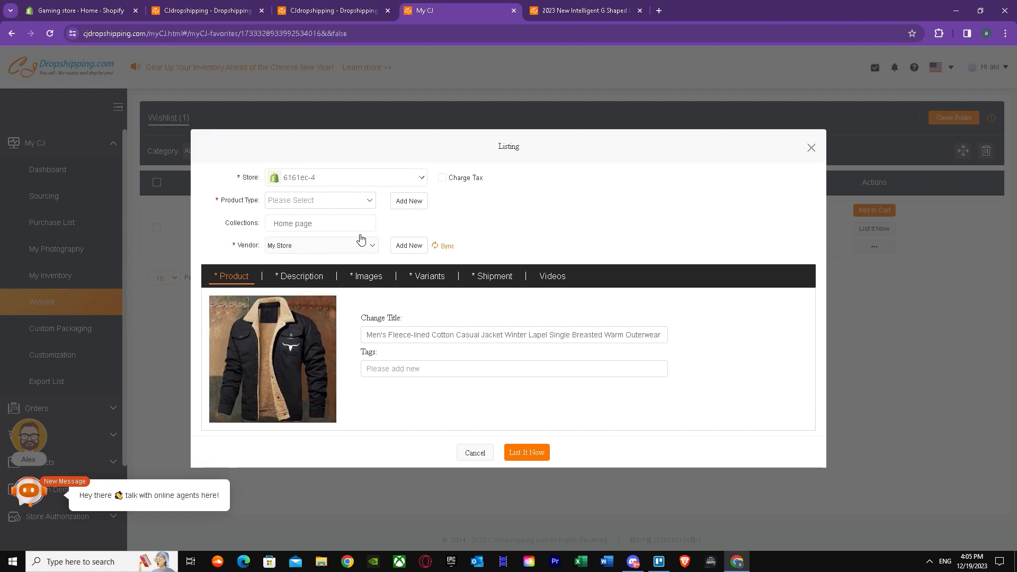
Step: Add Clothing as a new product type for the jacket listing
click(511, 450)
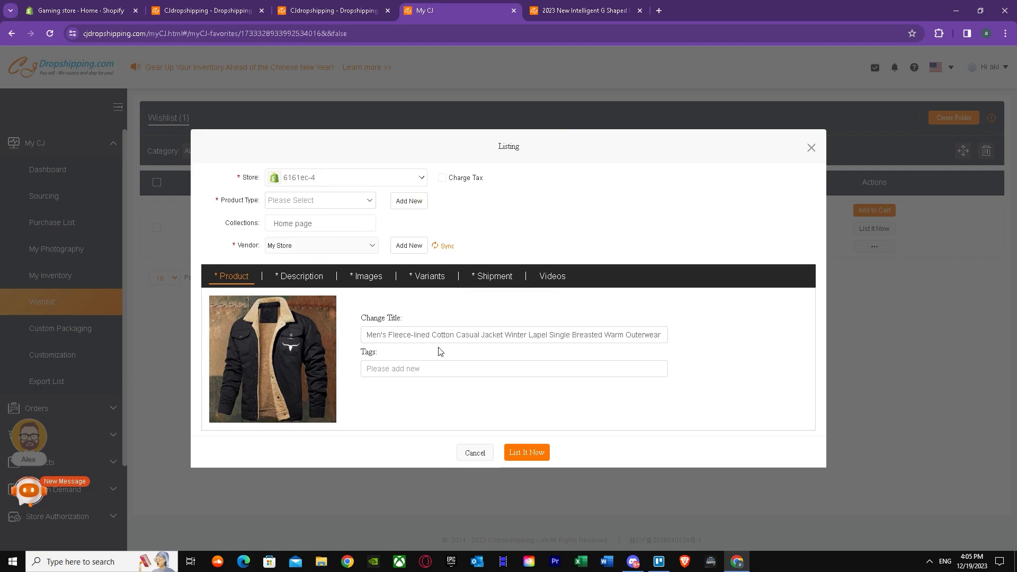
click(365, 201)
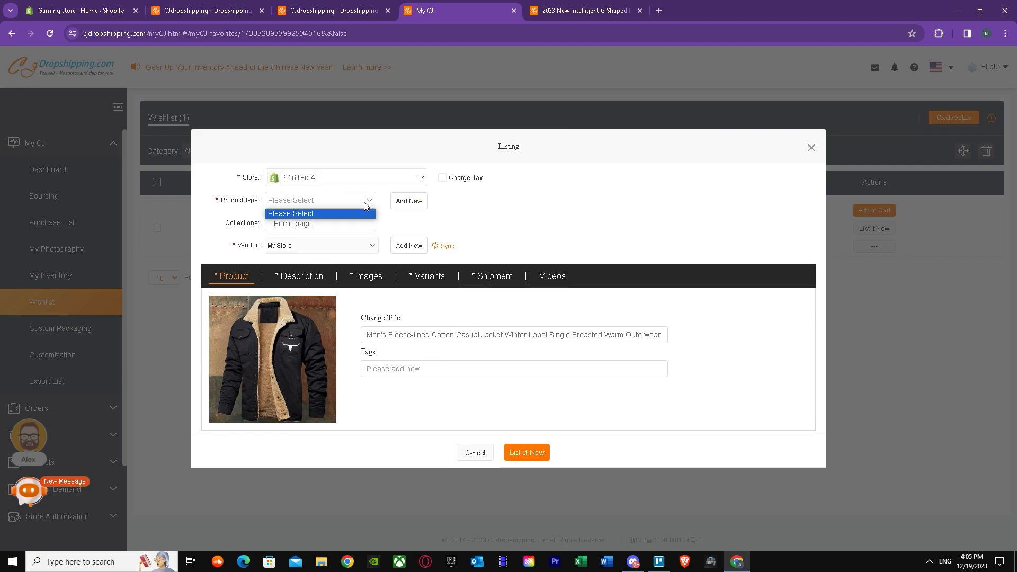
click(398, 201)
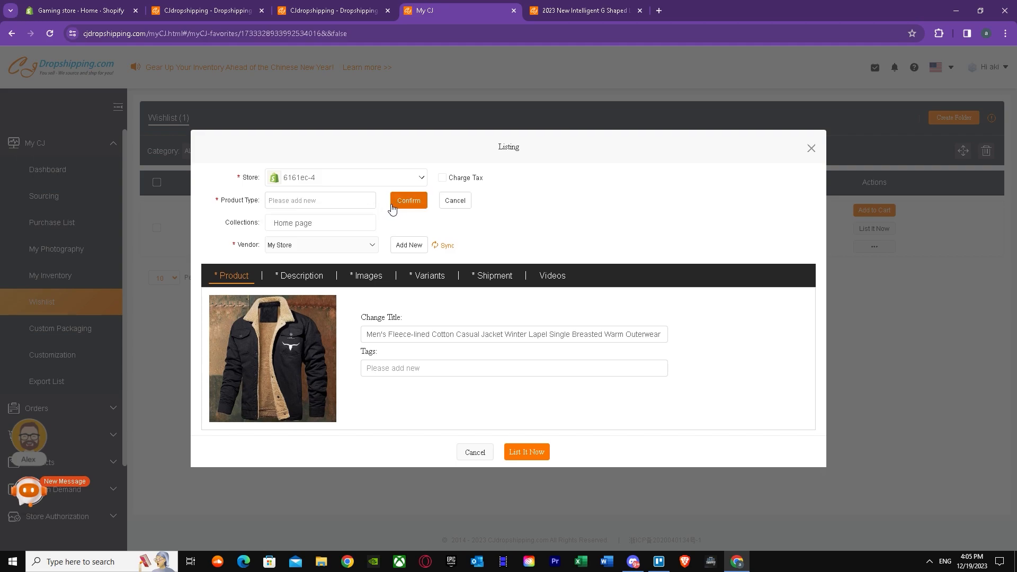
text(Jacket)
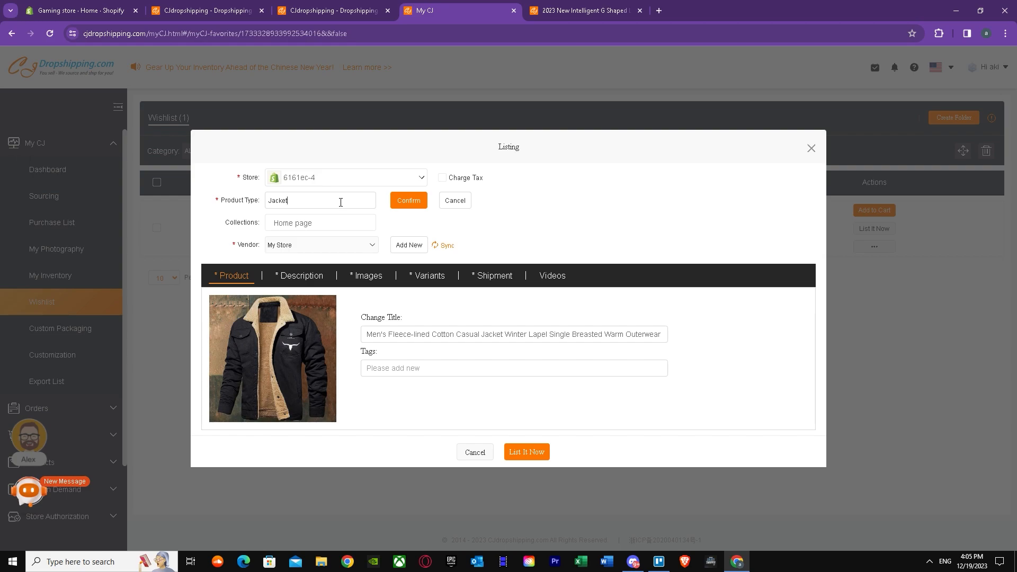
key(BackSpace)
key(BackSpace)
key(BackSpace)
key(BackSpace)
key(BackSpace)
key(BackSpace)
key(BackSpace)
key(BackSpace)
text(C)
click(524, 452)
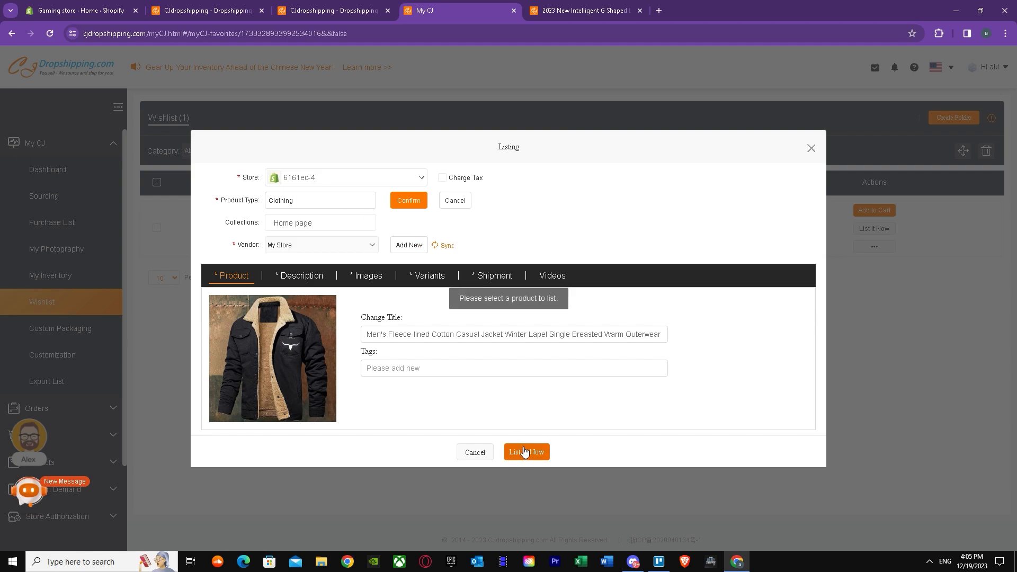
click(409, 201)
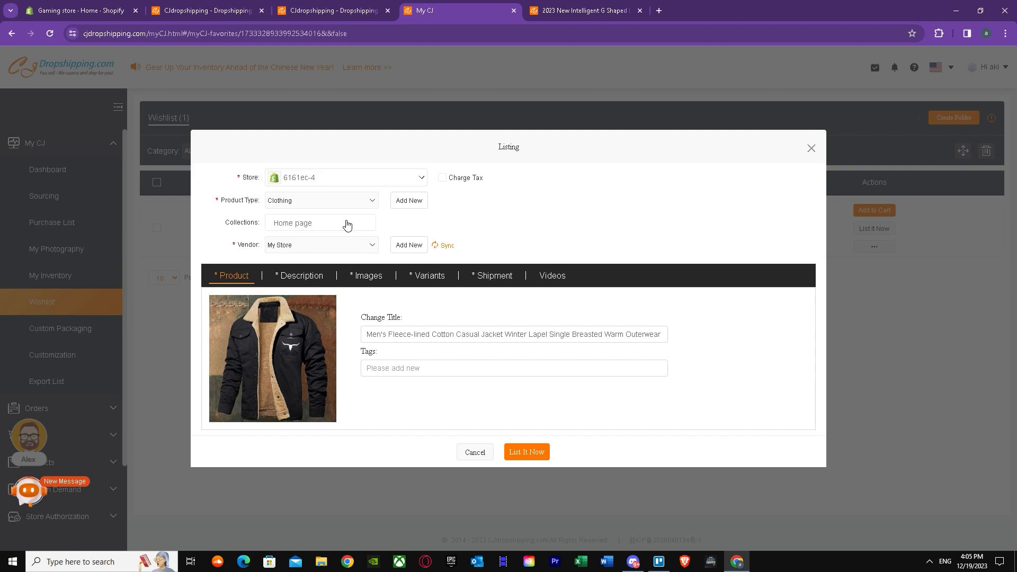
Step: Review the listing's description, images, variants, shipment and videos sections, and try to list the jacket
click(394, 178)
click(396, 179)
click(311, 275)
scroll(365, 329, down, 10)
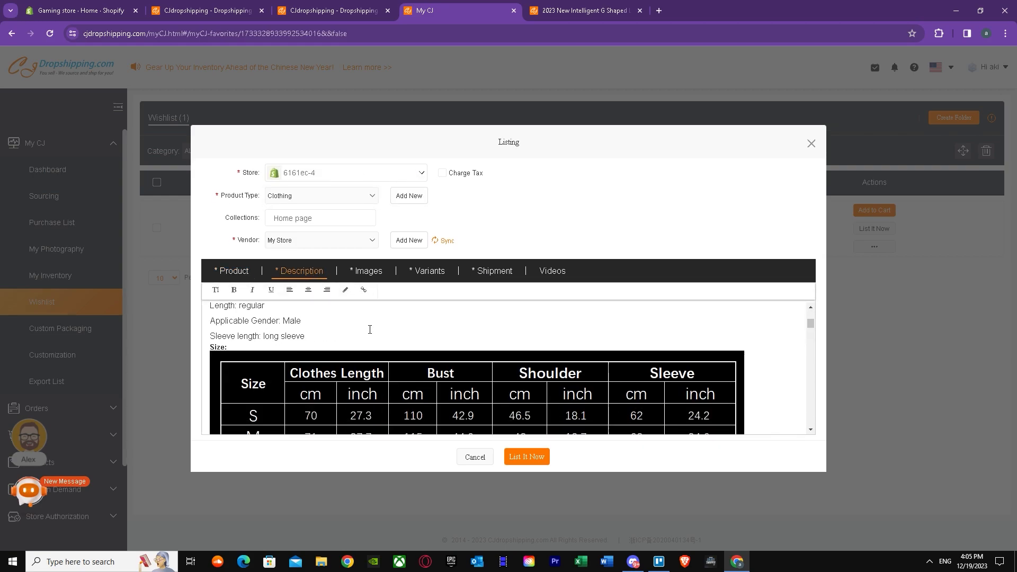
click(377, 270)
click(429, 260)
click(475, 207)
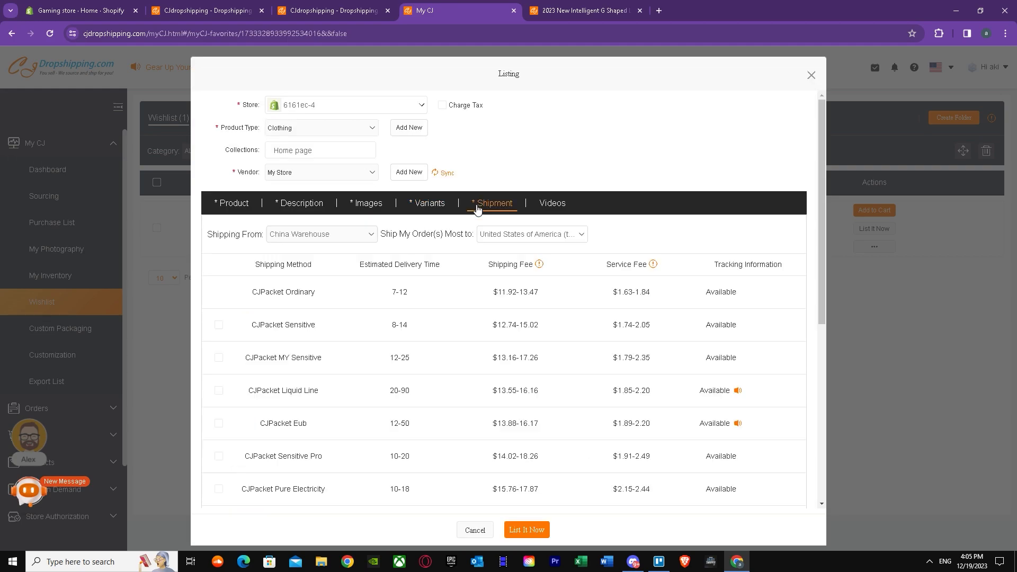
click(553, 206)
click(231, 275)
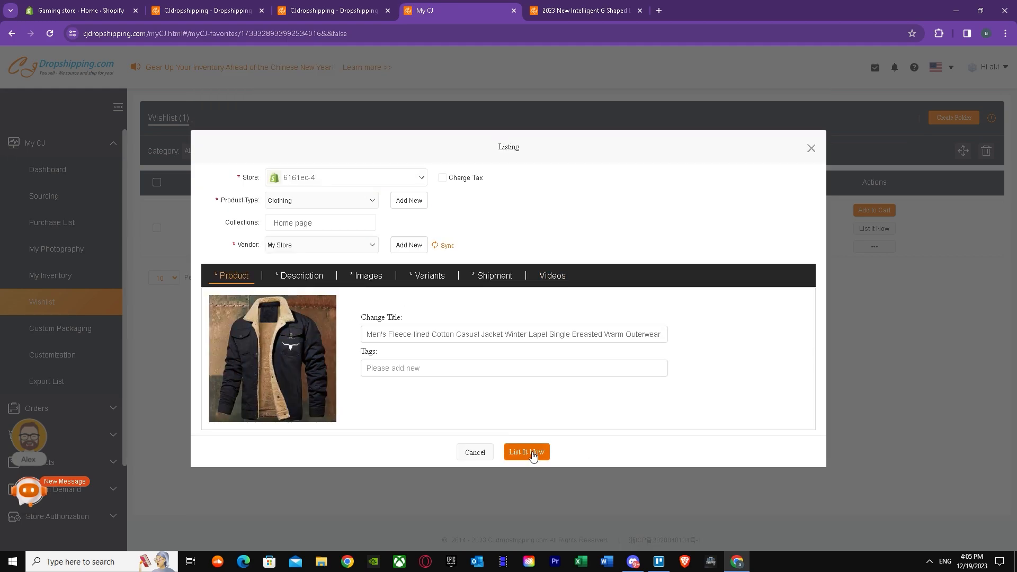
click(532, 453)
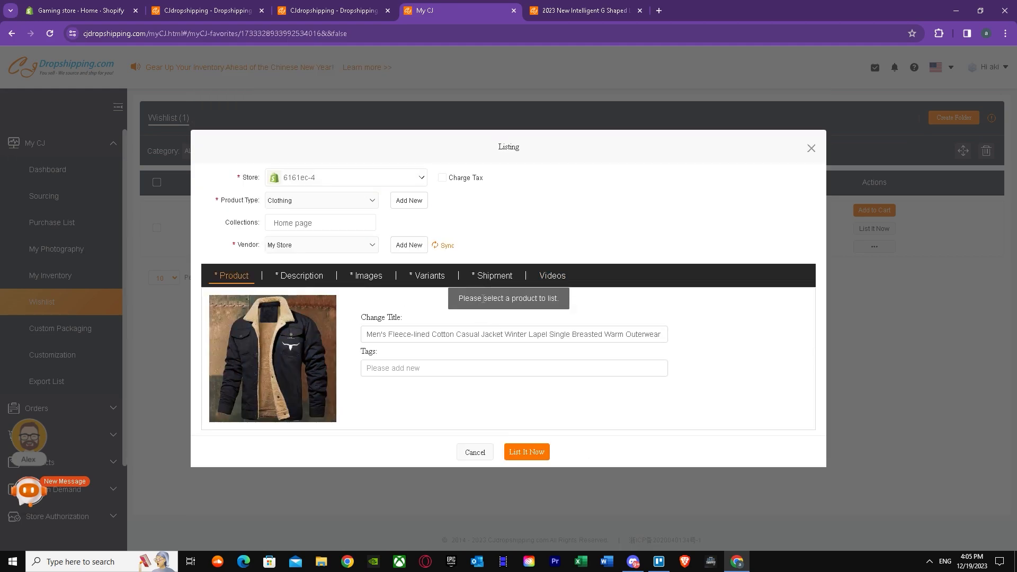
Step: Select the Army Green 3XL variant (CJXZ191662514NM) for the jacket listing
click(310, 278)
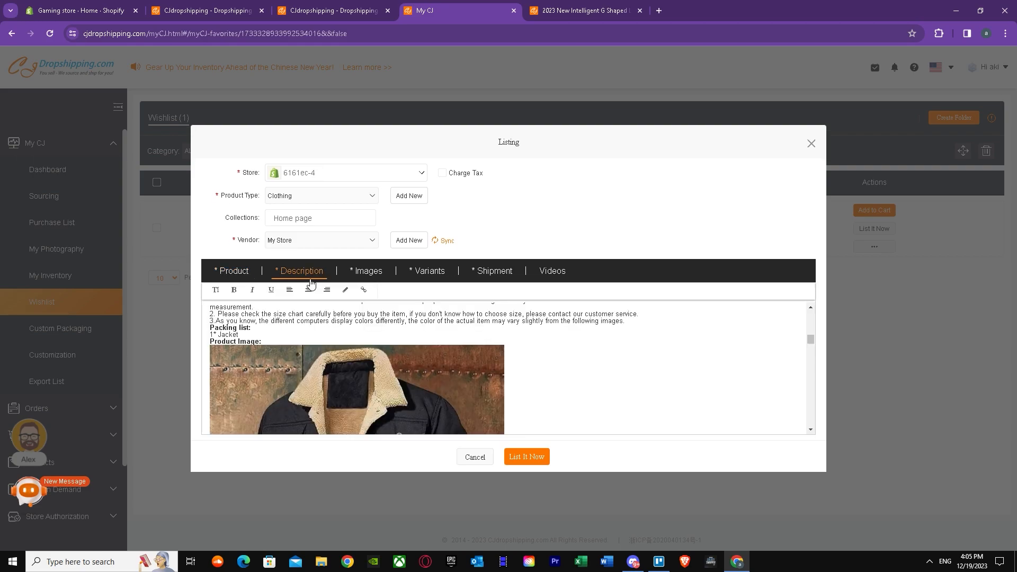
click(391, 276)
click(427, 262)
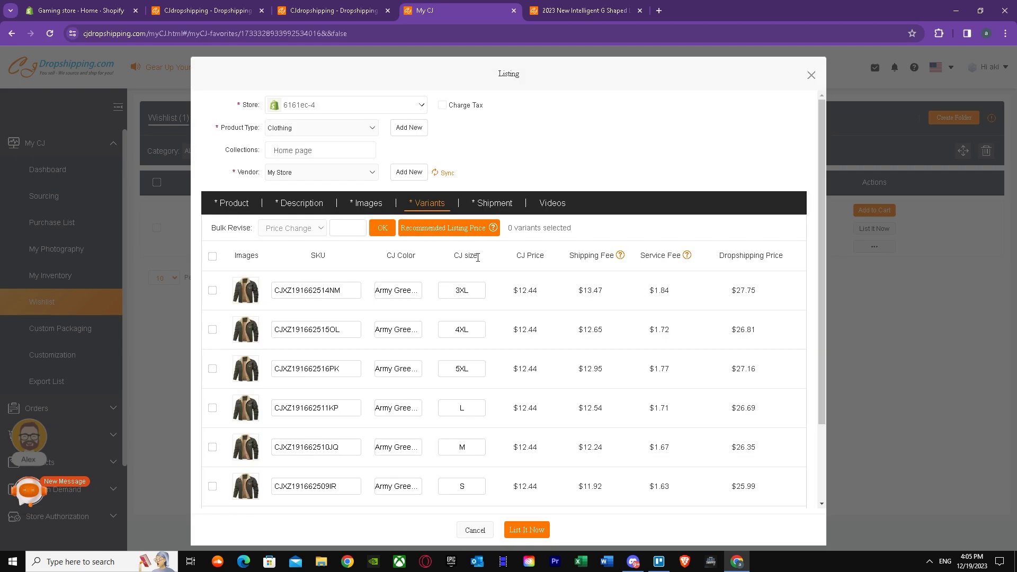
click(213, 292)
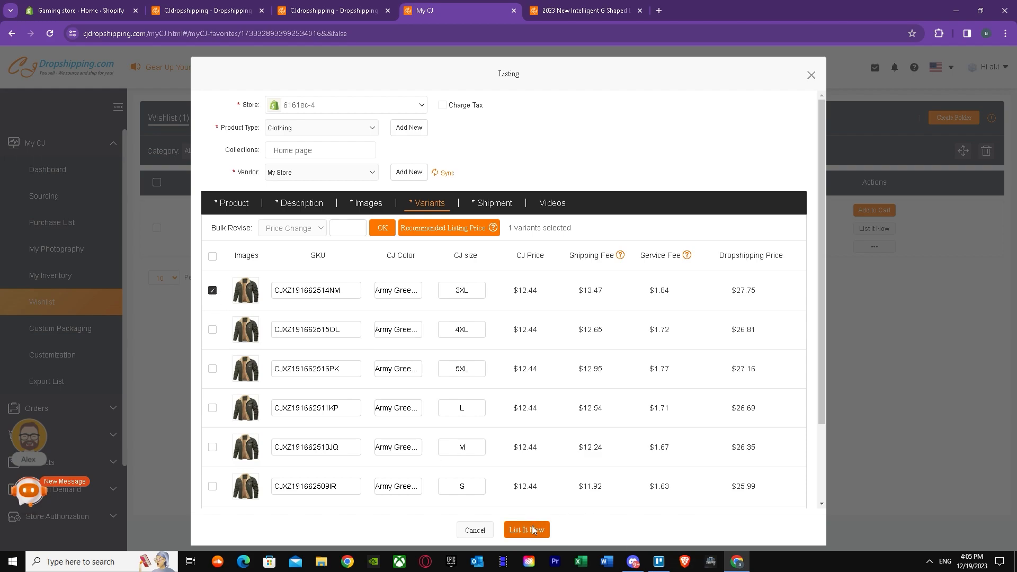
Step: Try to list the jacket, and enter a store price of 9000 for the selected Army Green 3XL variant
click(532, 530)
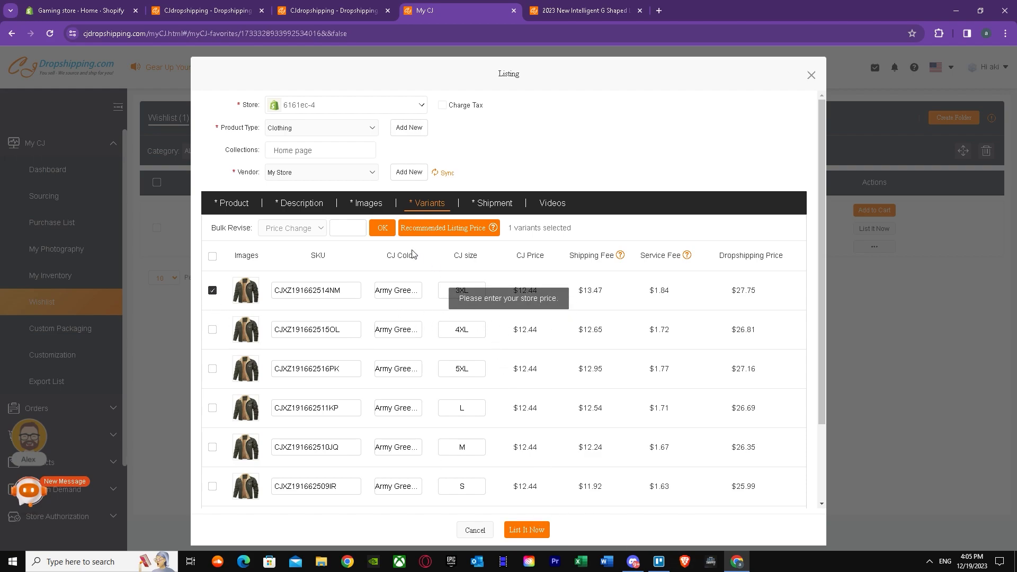
click(343, 230)
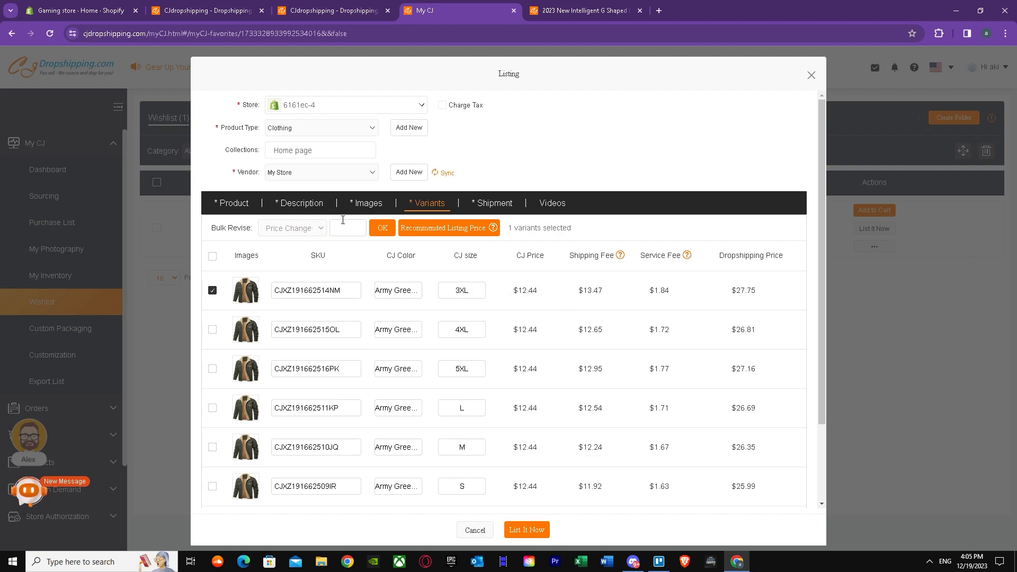
text(9000)
Step: Check the listing's shipment, images, description and product sections, and list the jacket to the 6161ec-4 store
click(504, 204)
click(374, 203)
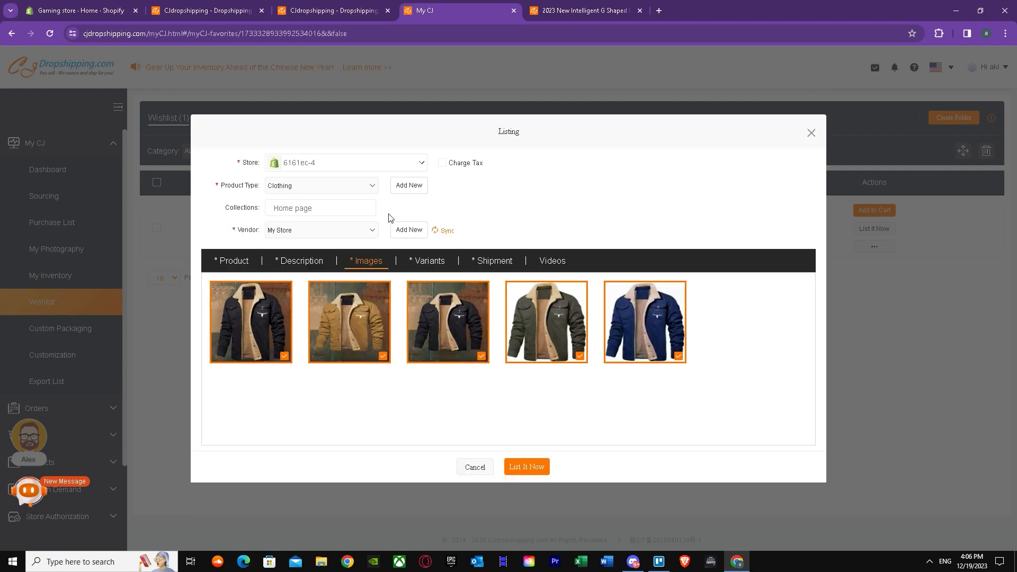
click(283, 262)
click(233, 268)
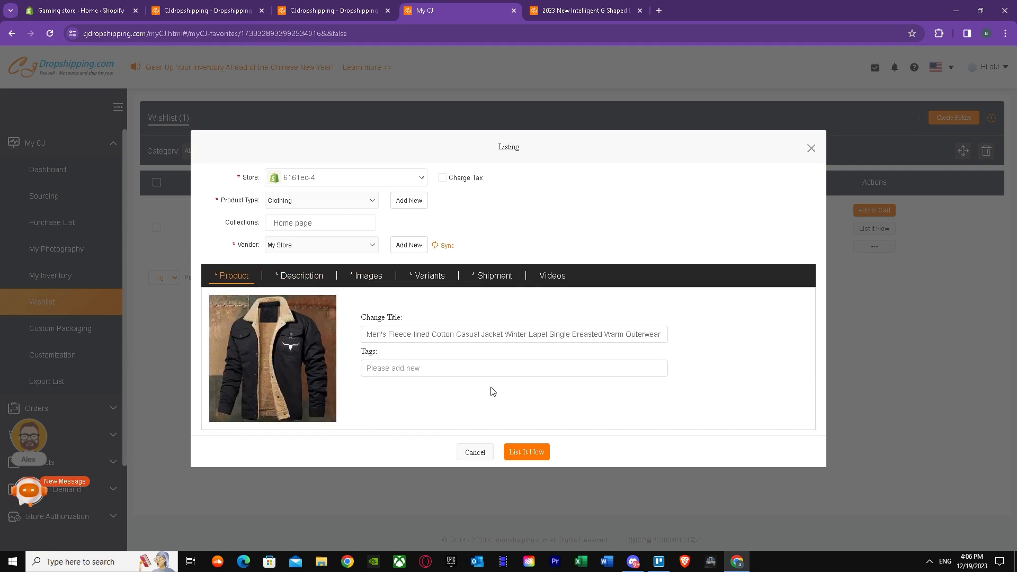
click(518, 452)
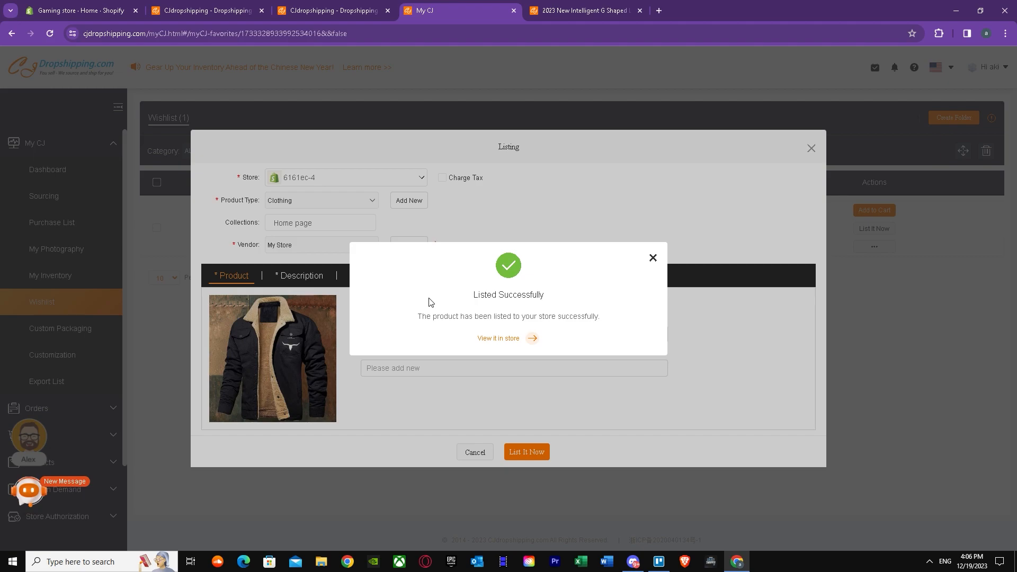
Step: View the listed jacket in the Shopify store and review its description, media, variants and product organization
click(509, 340)
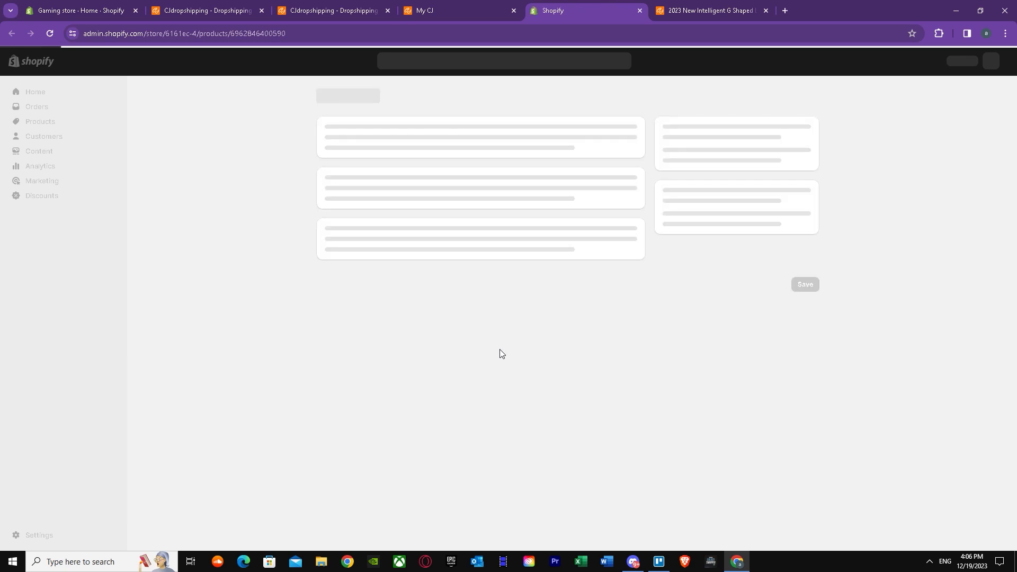
scroll(310, 163, down, 12)
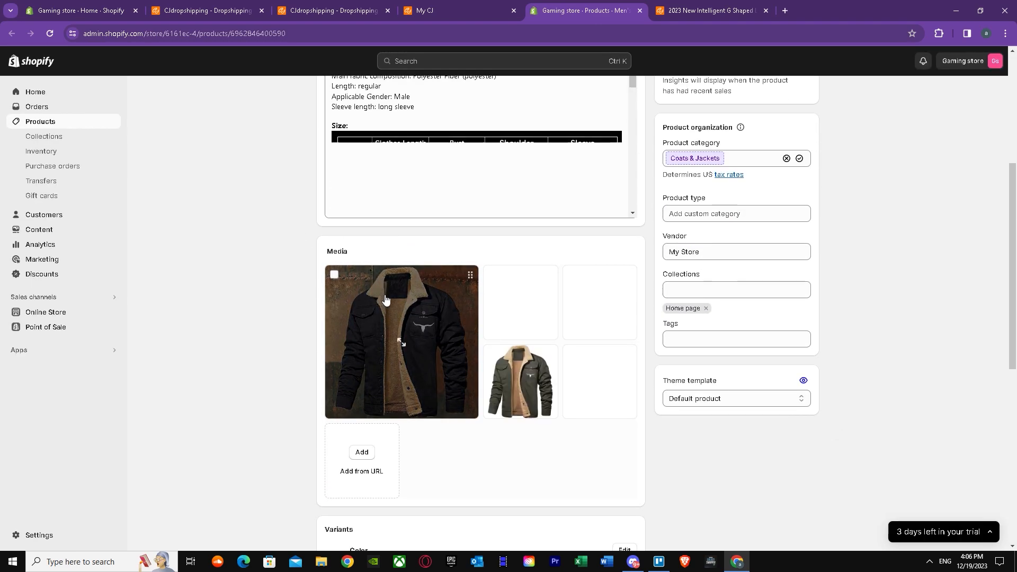
scroll(556, 341, up, 4)
scroll(557, 341, up, 8)
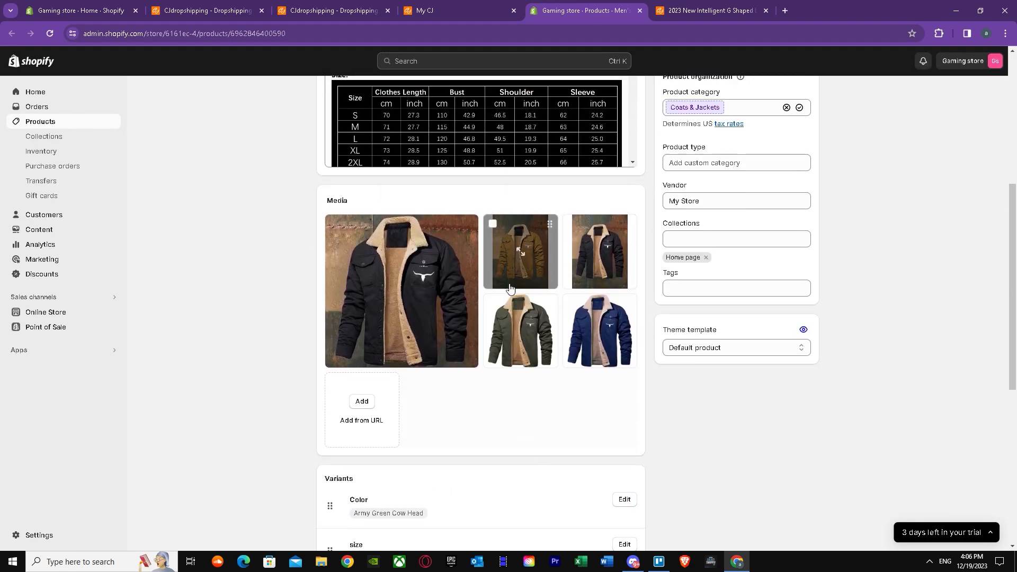
scroll(496, 336, down, 6)
scroll(496, 335, up, 6)
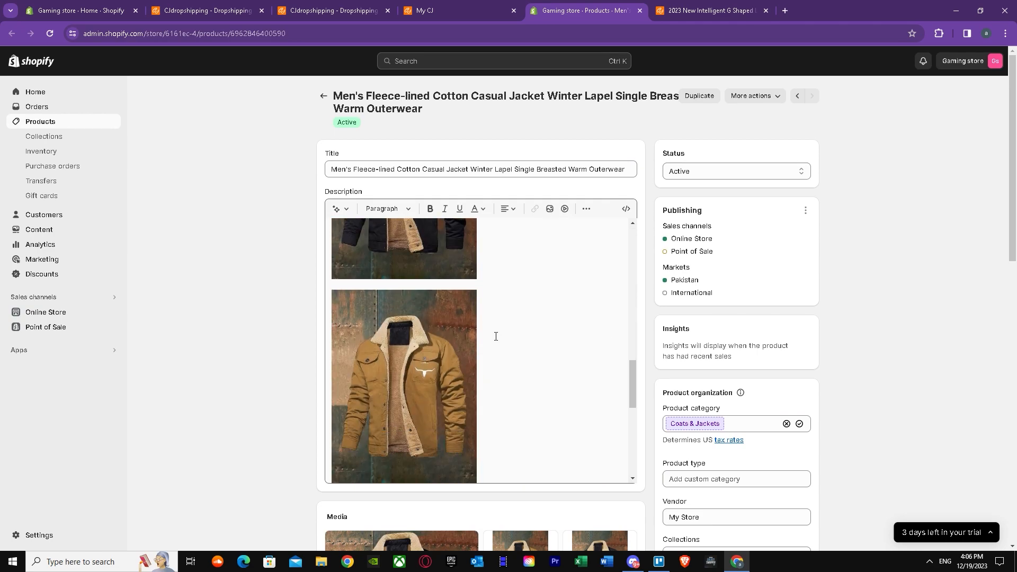